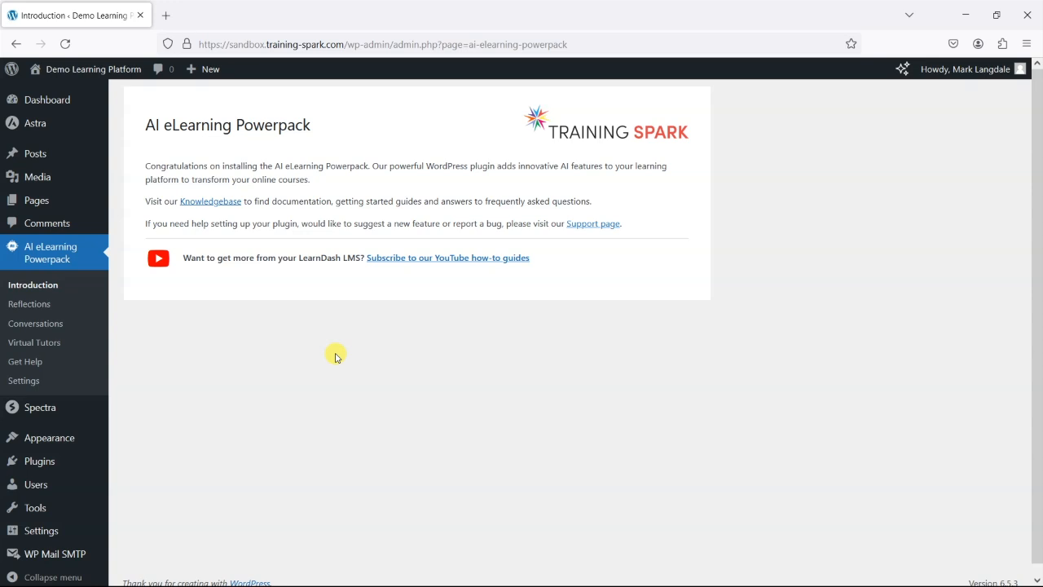
Step: Create a new AI-Enhanced Reflection titled "Values questionnaire"
{"action": "left_click", "coordinate": [33, 304]}
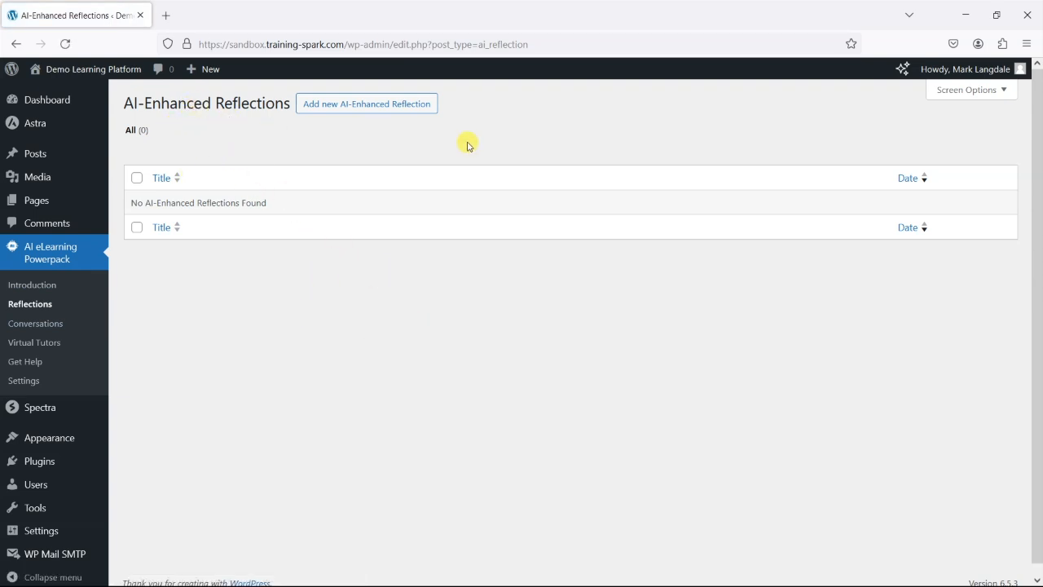
{"action": "left_click", "coordinate": [362, 113]}
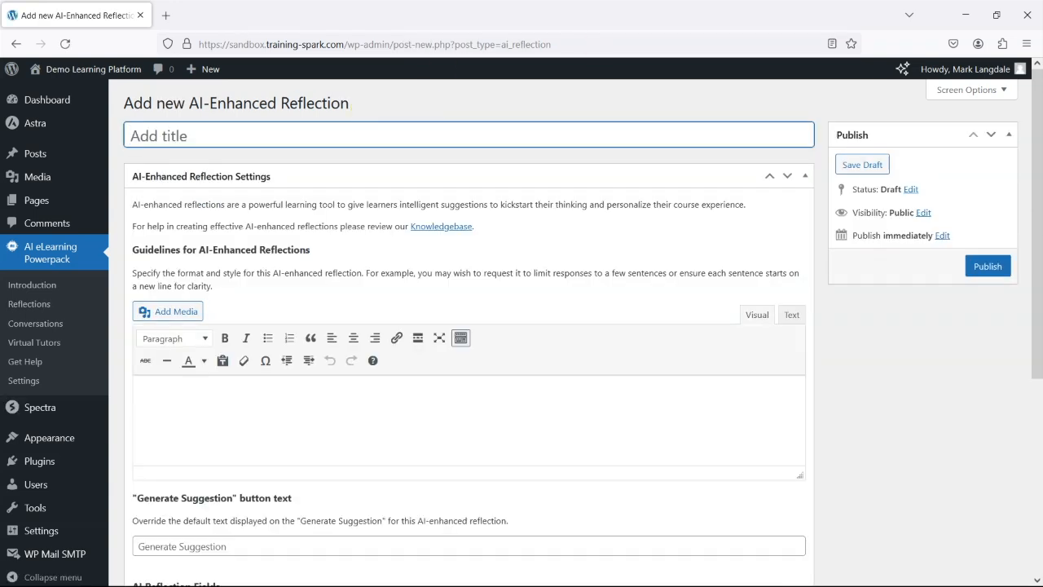
{"action": "left_click", "coordinate": [412, 130]}
{"action": "type", "text": "Values quest"}
{"action": "key", "text": "BackSpace"}
{"action": "type", "text": "stui"}
{"action": "key", "text": "BackSpace"}
{"action": "key", "text": "BackSpace"}
{"action": "type", "text": "ionnaire"}
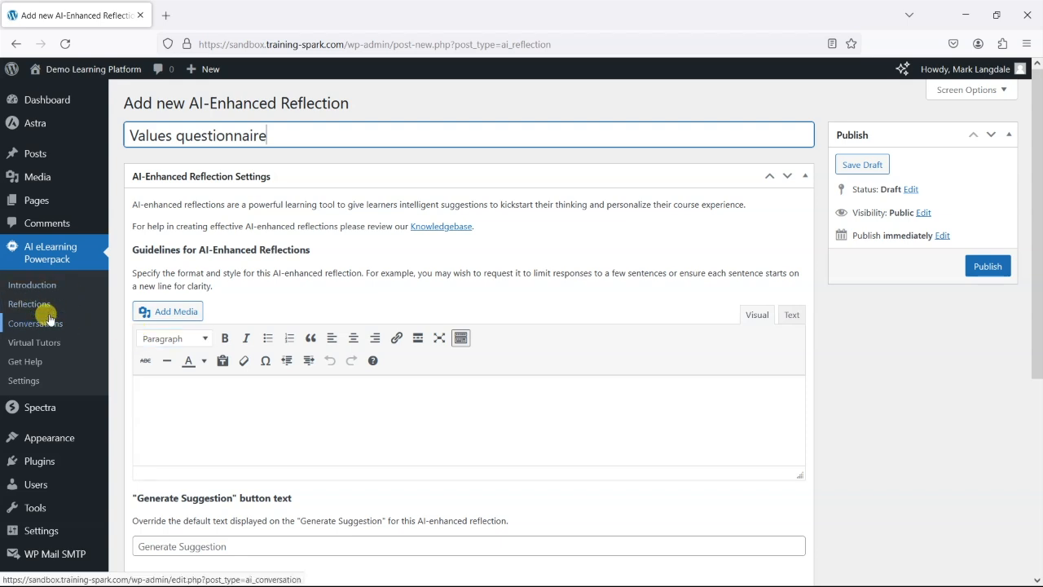
Step: Enter the reflection guidelines "Make suggestion appear in clear, concise English. They should be inspirational."
{"action": "left_click", "coordinate": [183, 415]}
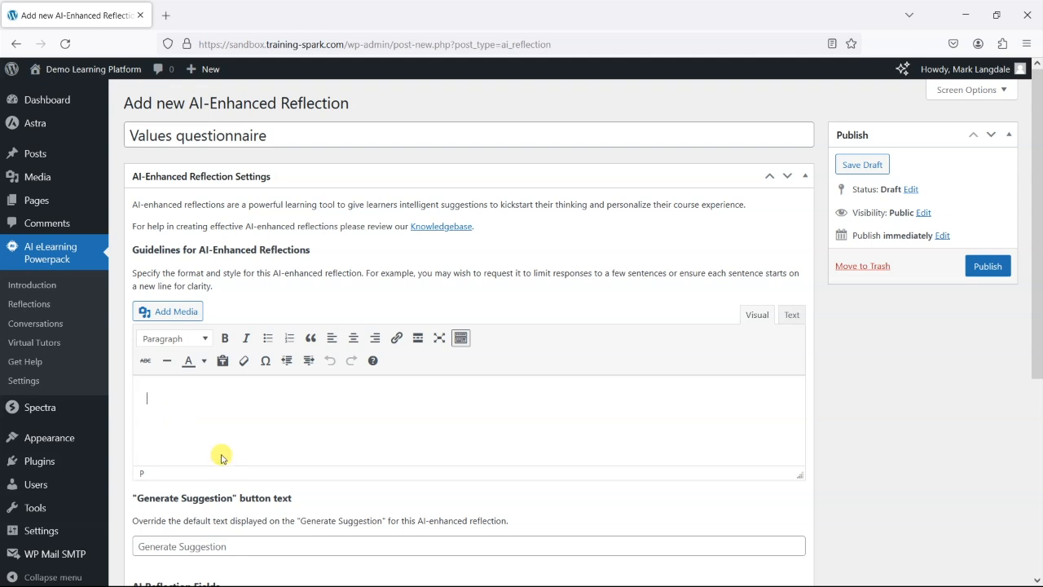
{"action": "type", "text": "Make s"}
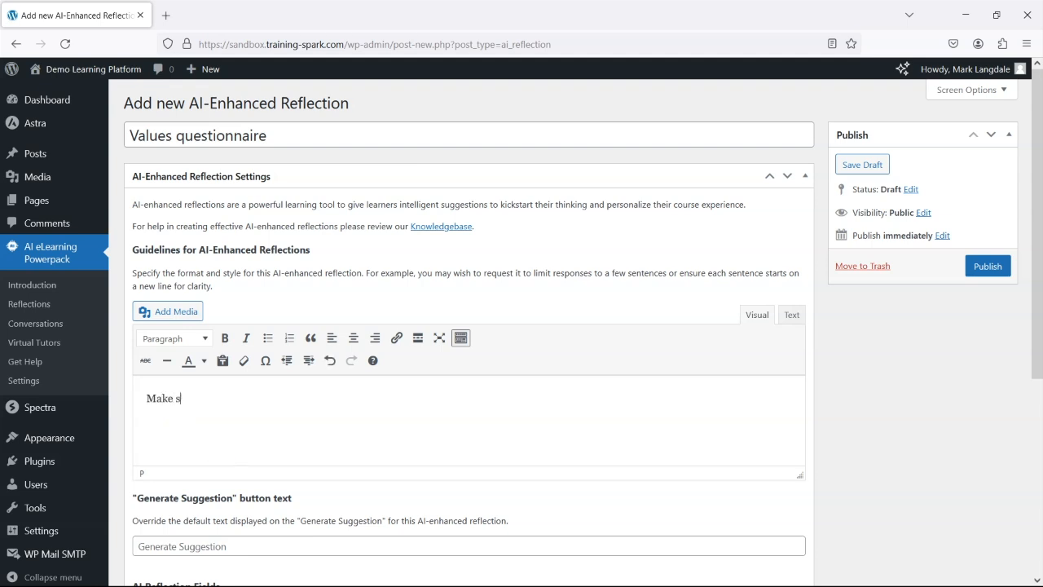
{"action": "type", "text": "uggestion appear in clear, consc"}
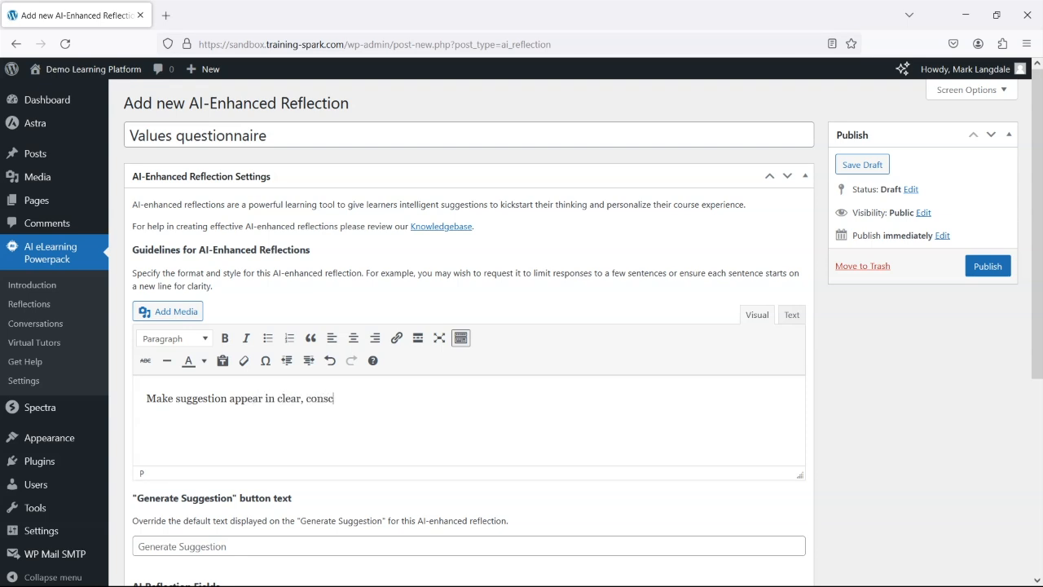
{"action": "key", "text": "BackSpace"}
{"action": "type", "text": "ise English."}
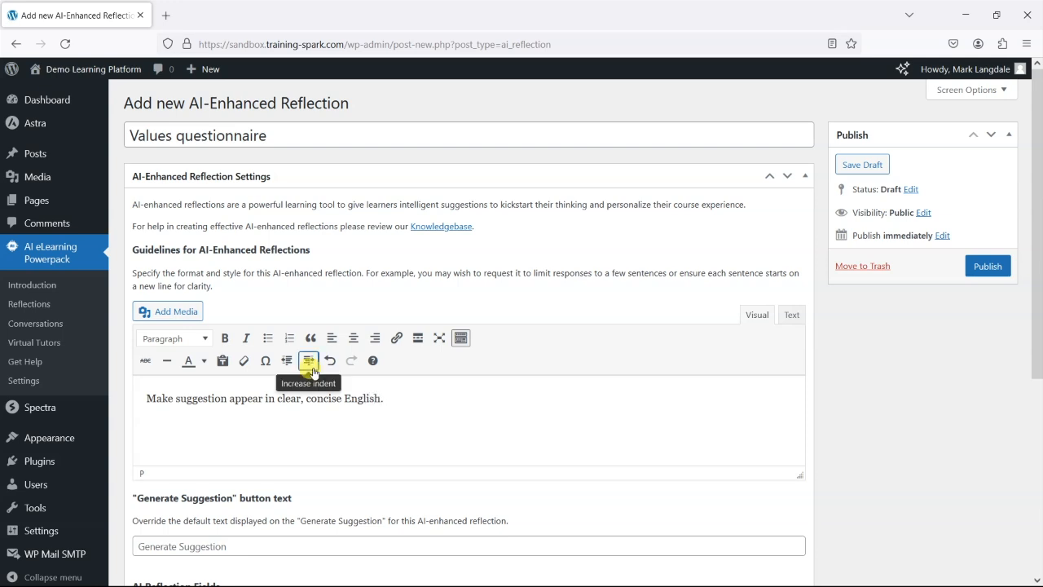
{"action": "scroll", "coordinate": [575, 421], "scroll_direction": "down", "scroll_amount": 2}
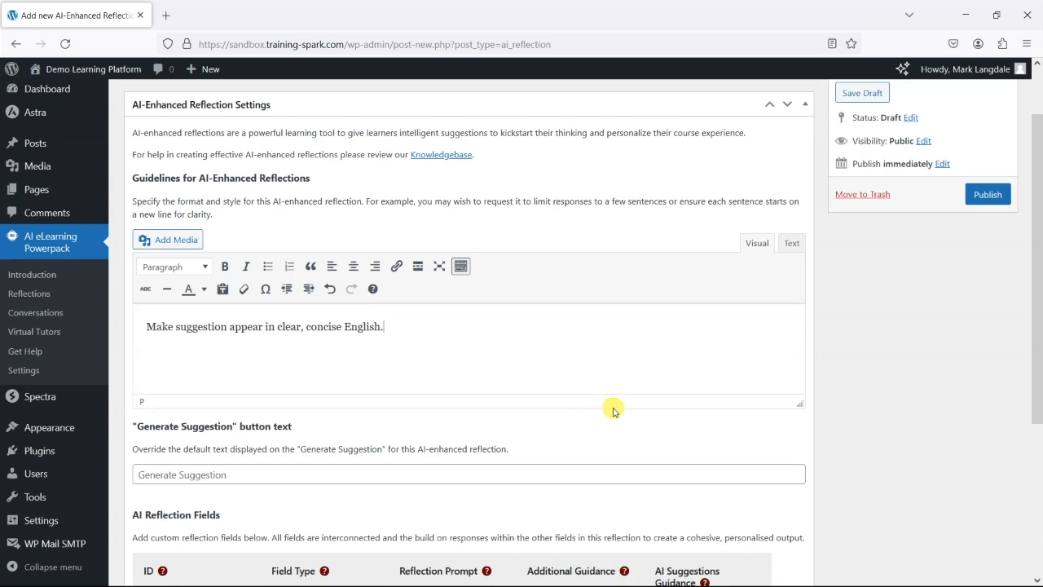
{"action": "type", "text": "They should be inspira"}
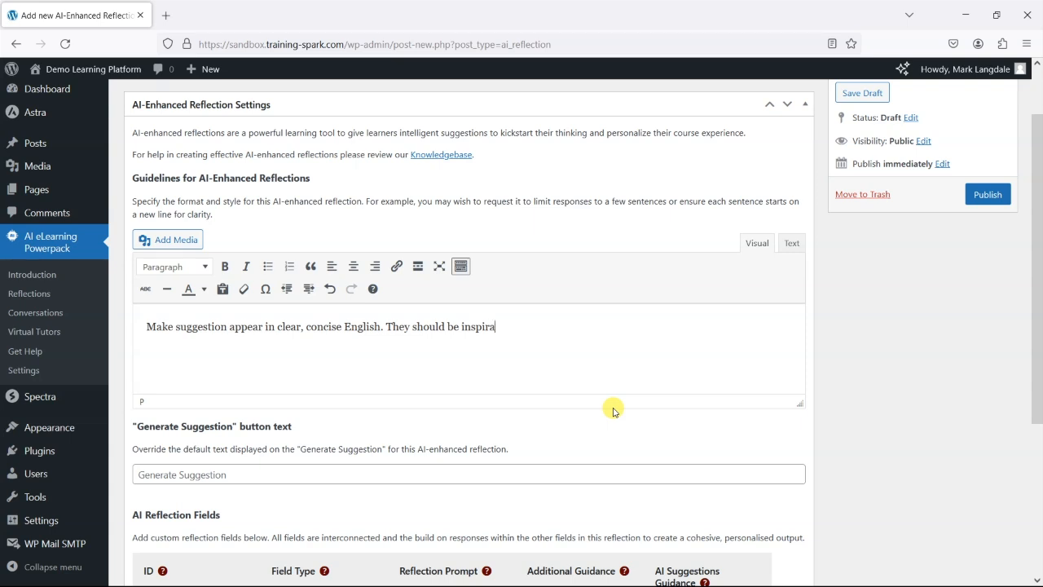
{"action": "type", "text": "tional."}
Step: Override the "Generate Suggestion" button text with "Generate with AI"
{"action": "scroll", "coordinate": [643, 378], "scroll_direction": "down", "scroll_amount": 1}
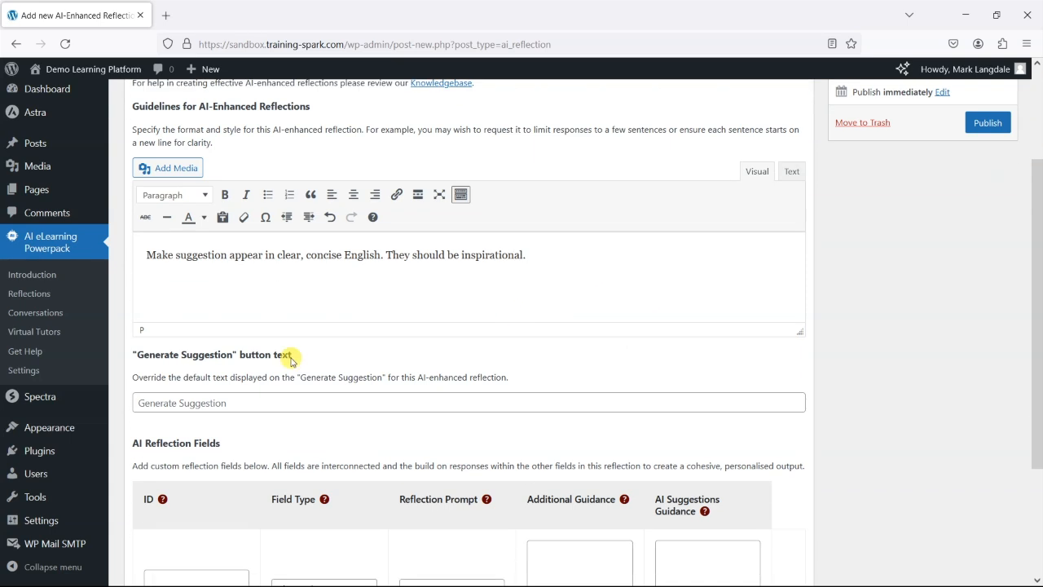
{"action": "scroll", "coordinate": [725, 369], "scroll_direction": "down", "scroll_amount": 1}
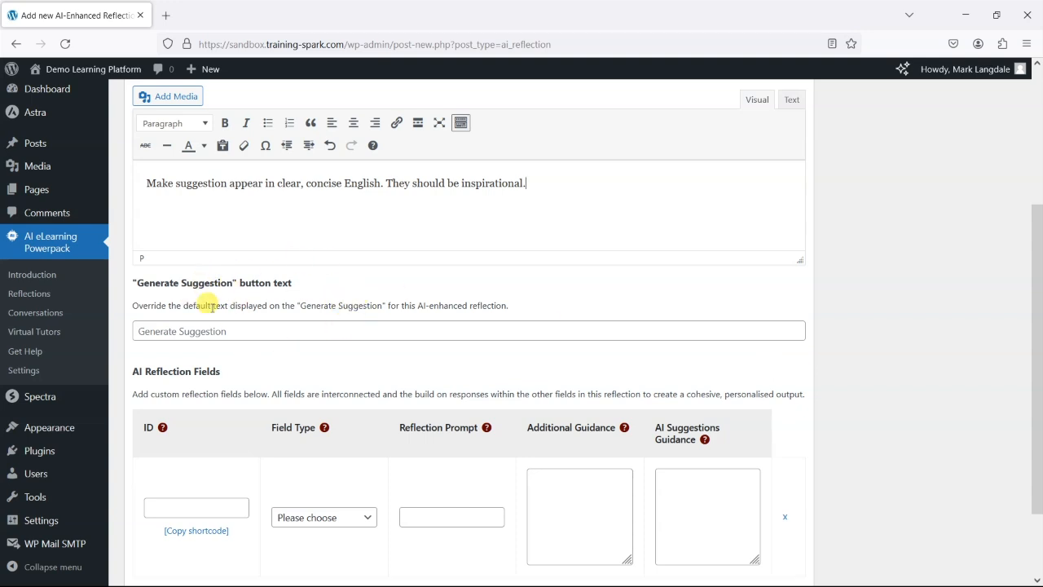
{"action": "left_click", "coordinate": [215, 331]}
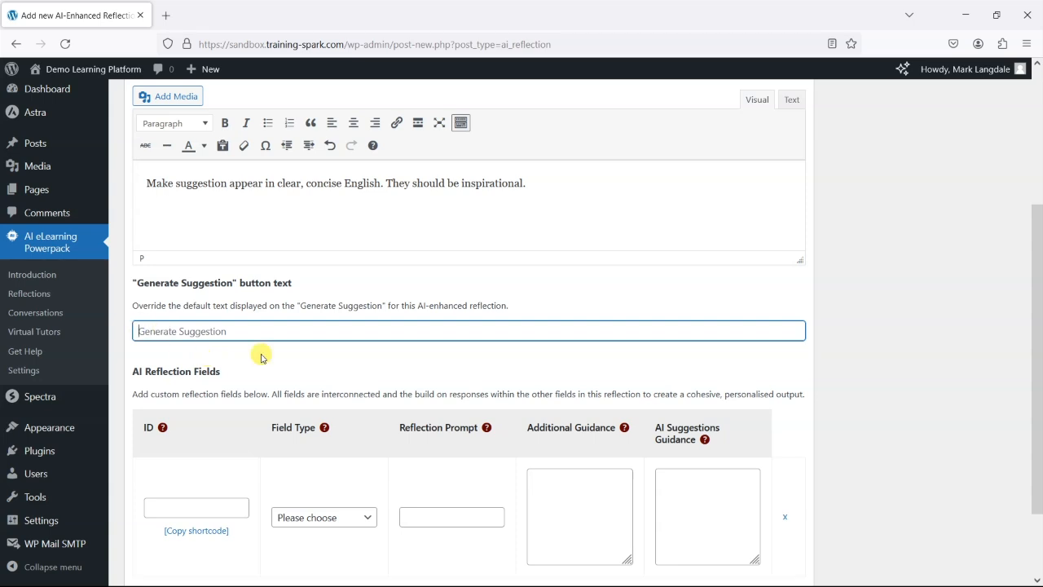
{"action": "type", "text": "Ge"}
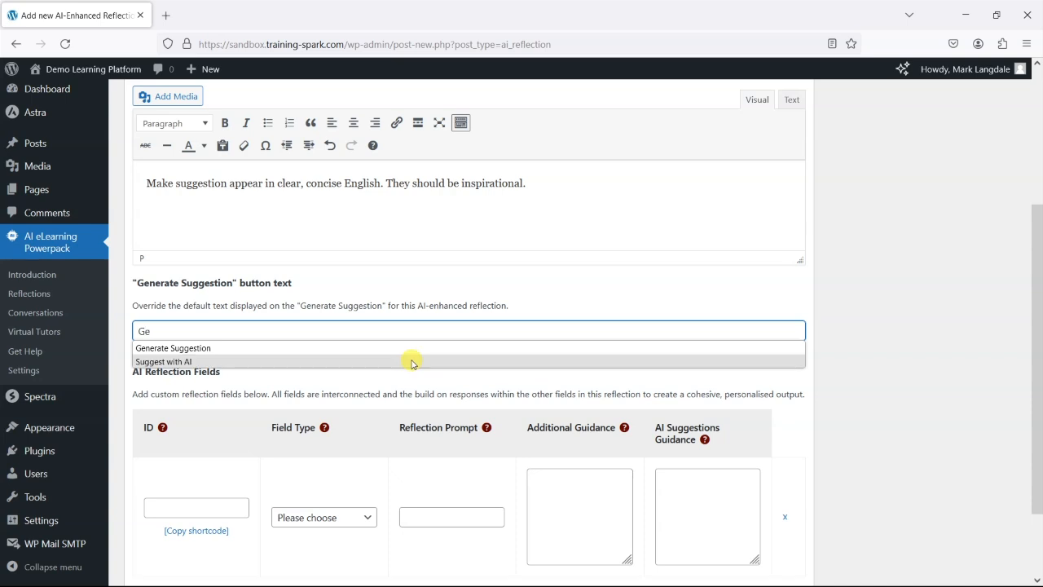
{"action": "type", "text": "nerate with AI"}
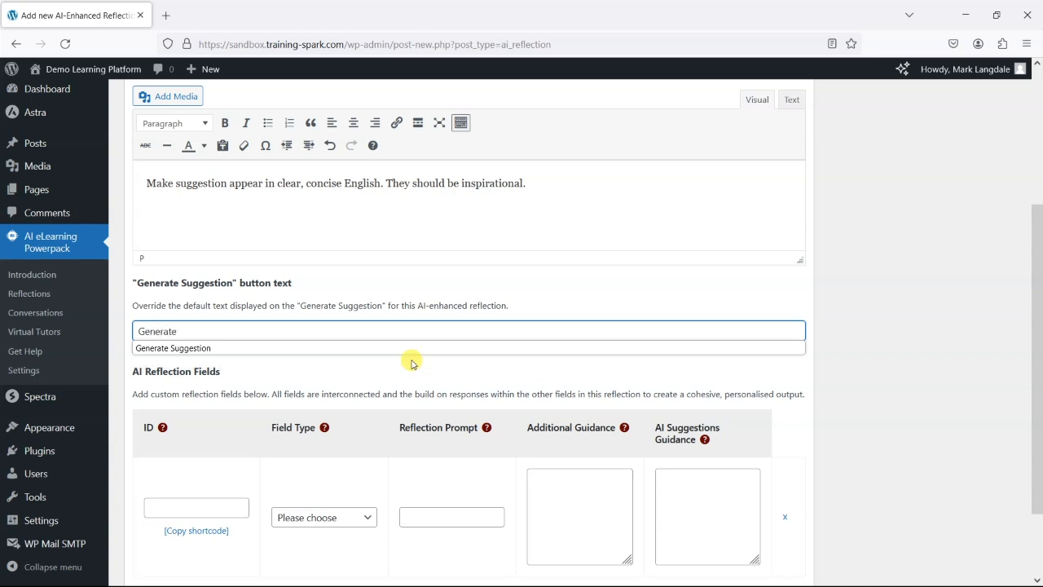
{"action": "left_click", "coordinate": [274, 368]}
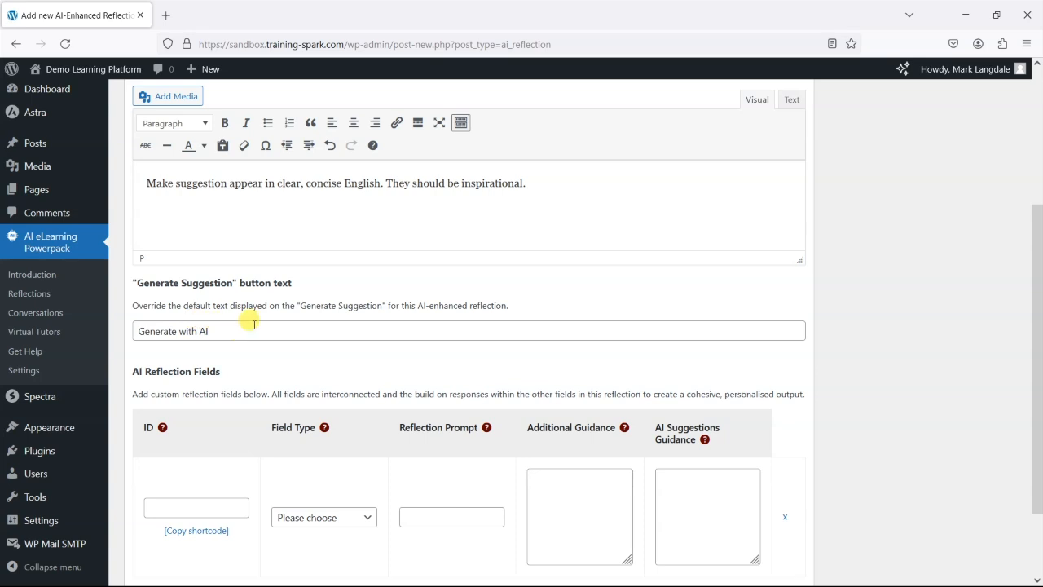
Step: Give the first reflection field the ID values1 and the field type Editor
{"action": "scroll", "coordinate": [250, 324], "scroll_direction": "down", "scroll_amount": 2}
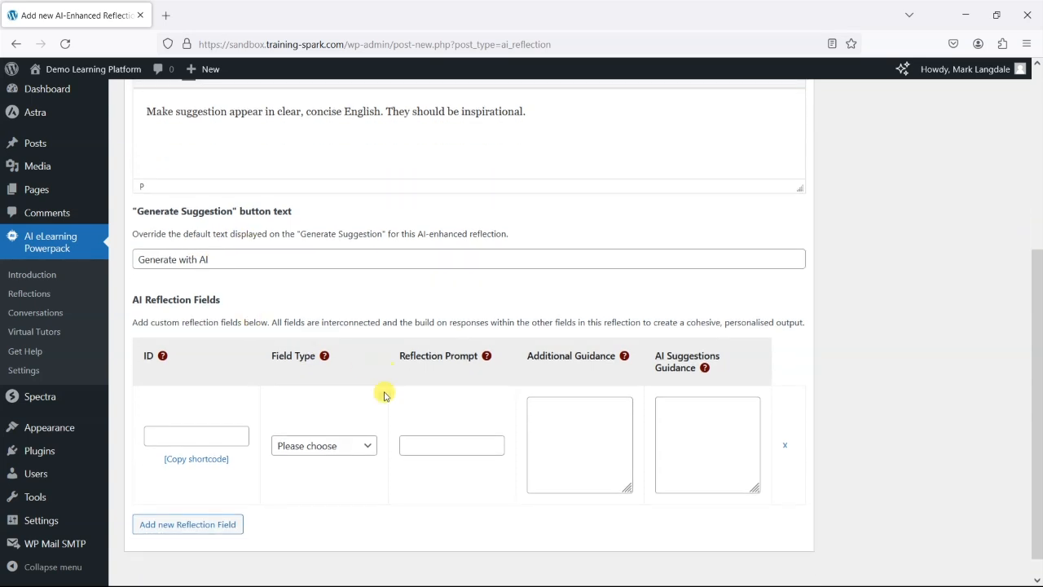
{"action": "scroll", "coordinate": [399, 406], "scroll_direction": "down", "scroll_amount": 1}
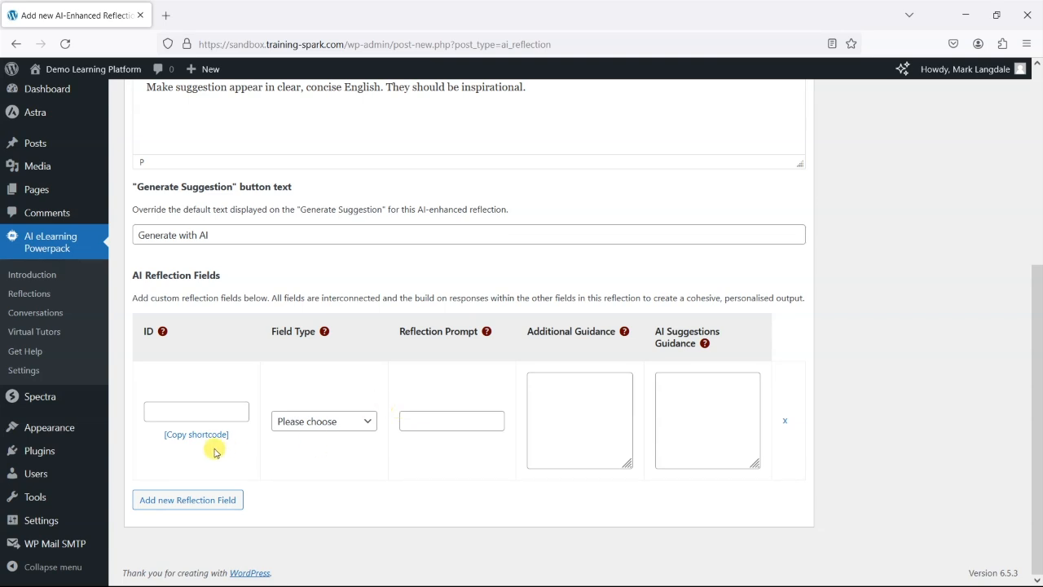
{"action": "left_click", "coordinate": [180, 410]}
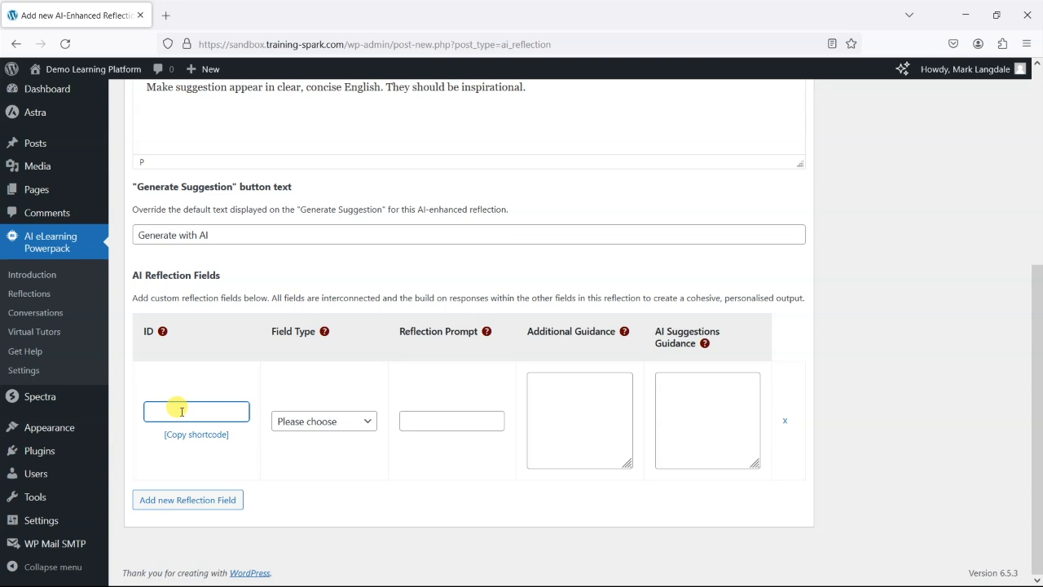
{"action": "type", "text": "values1"}
{"action": "left_click", "coordinate": [354, 487]}
{"action": "left_click", "coordinate": [344, 421]}
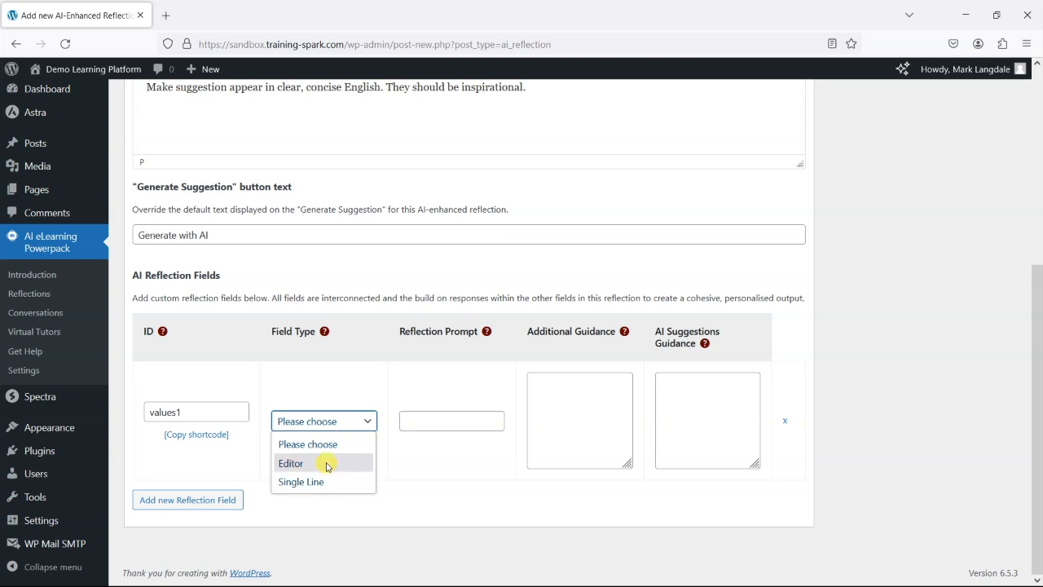
{"action": "left_click", "coordinate": [326, 462]}
{"action": "left_click", "coordinate": [349, 491]}
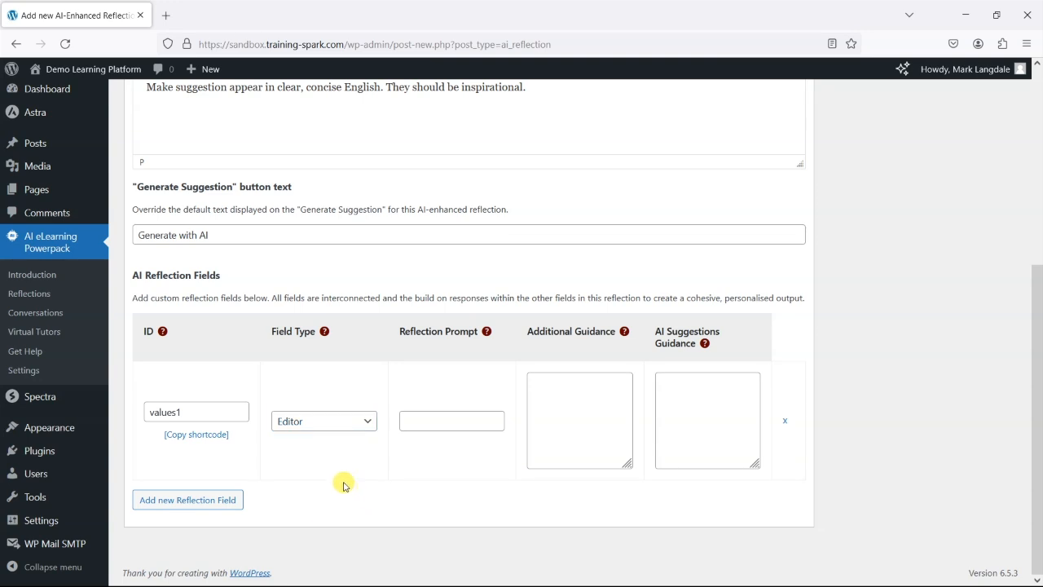
Step: Fill in the values1 prompt asking which six dinner guests to invite, with the additional guidance "They can be living or dead."
{"action": "left_click", "coordinate": [436, 423]}
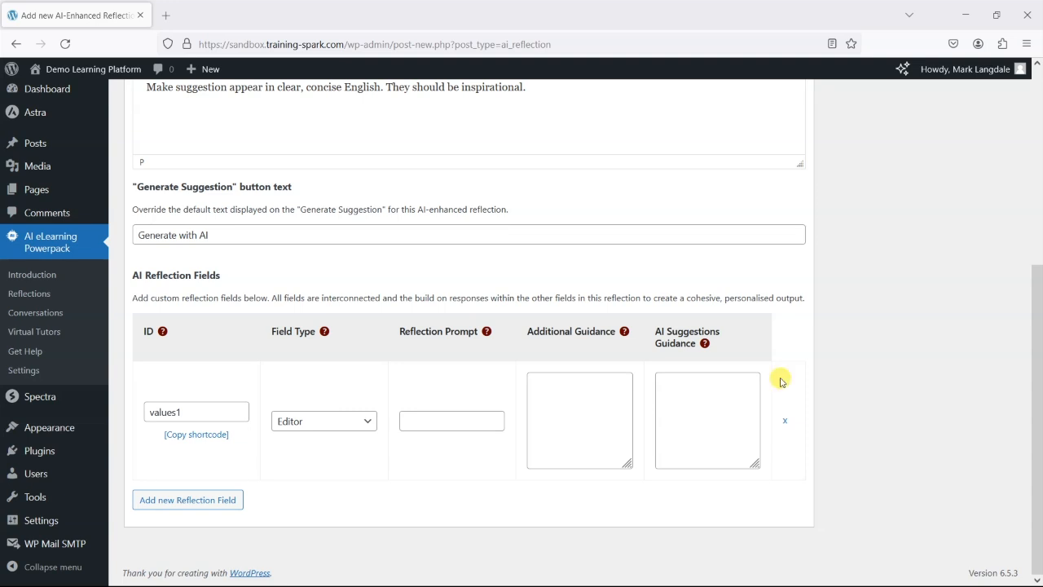
{"action": "left_click", "coordinate": [442, 421]}
{"action": "left_click", "coordinate": [511, 439]}
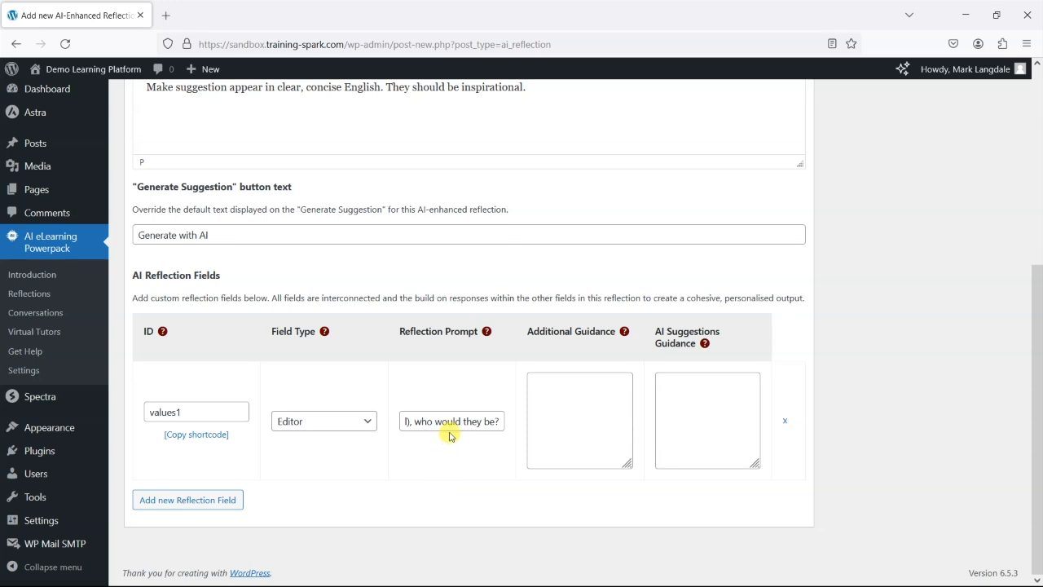
{"action": "left_click_drag", "start_coordinate": [496, 415], "coordinate": [380, 421]}
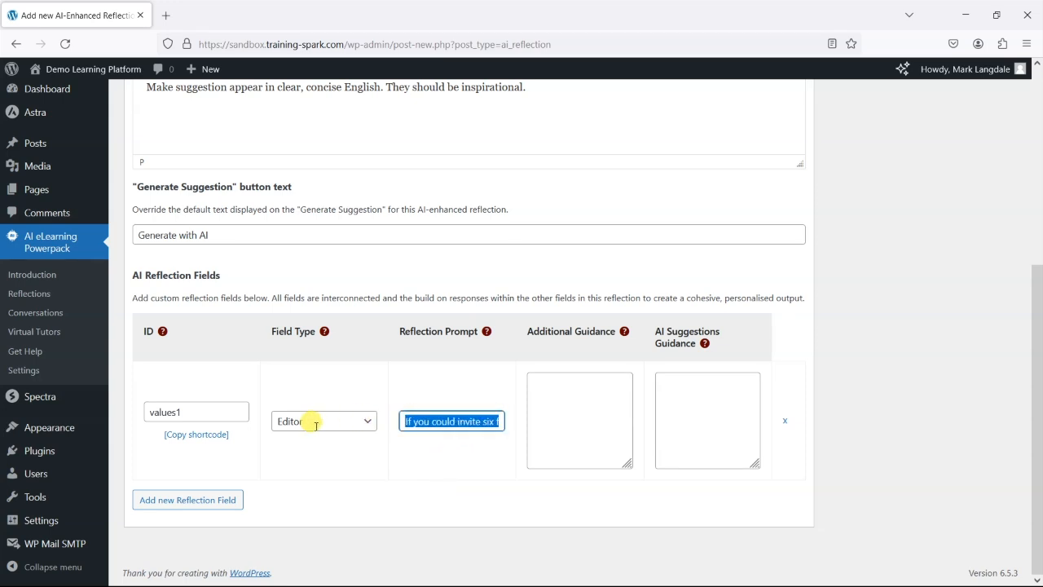
{"action": "left_click", "coordinate": [507, 494]}
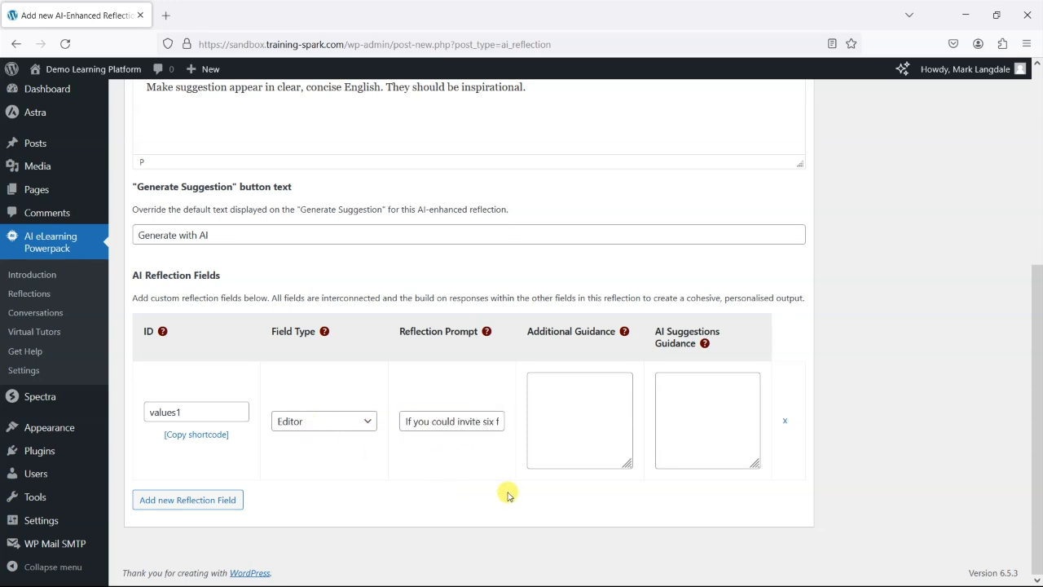
{"action": "left_click", "coordinate": [566, 408]}
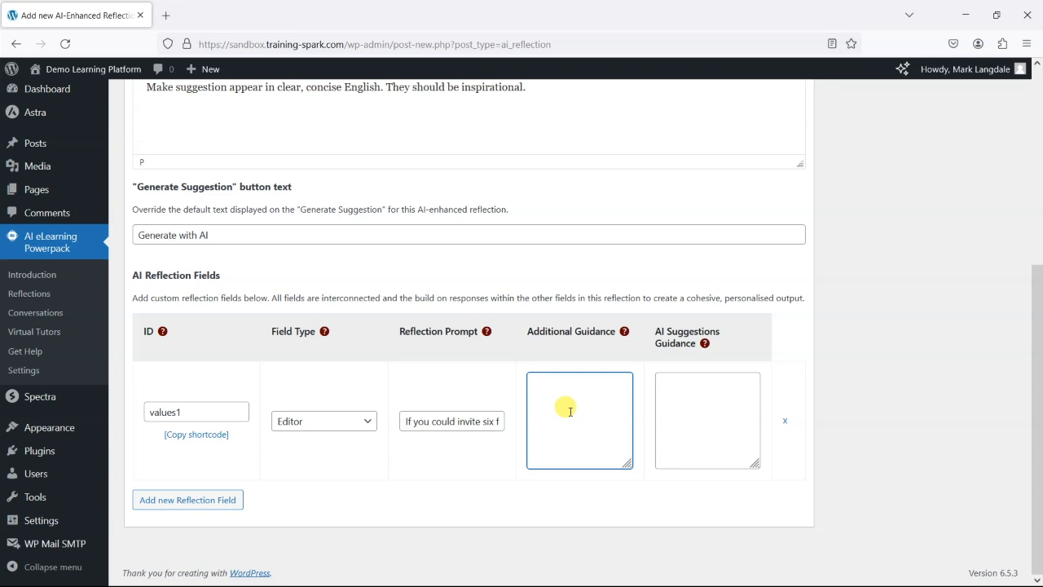
{"action": "type", "text": "y can be living or dead."}
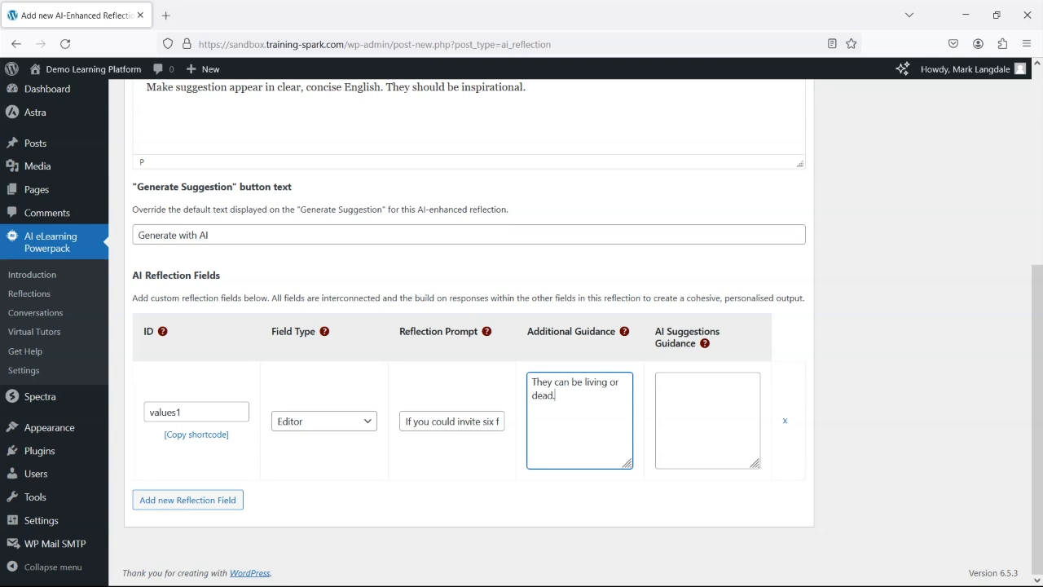
Step: Add a second reflection field with ID values2, type Editor and the prepared prompt ending "values you live by?"
{"action": "left_click", "coordinate": [234, 500]}
{"action": "scroll", "coordinate": [398, 505], "scroll_direction": "down", "scroll_amount": 3}
{"action": "left_click", "coordinate": [178, 413]}
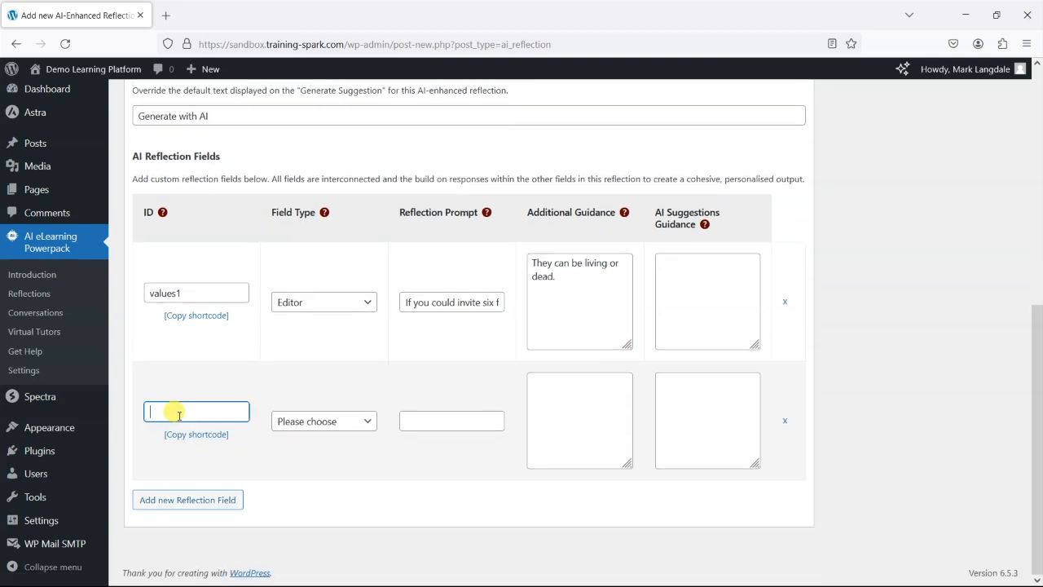
{"action": "type", "text": "values2"}
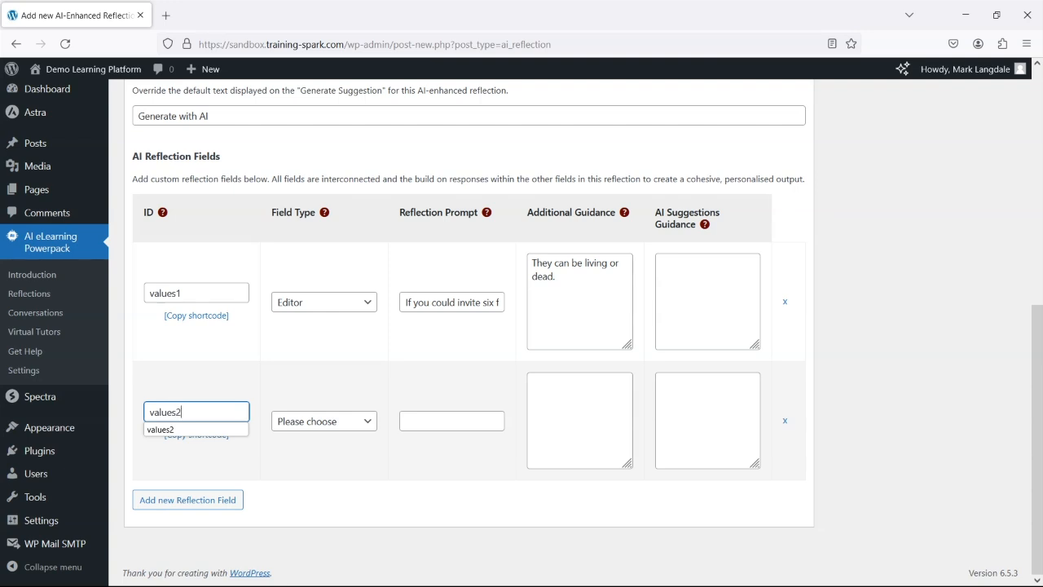
{"action": "left_click", "coordinate": [334, 421]}
{"action": "left_click", "coordinate": [326, 459]}
{"action": "left_click", "coordinate": [435, 496]}
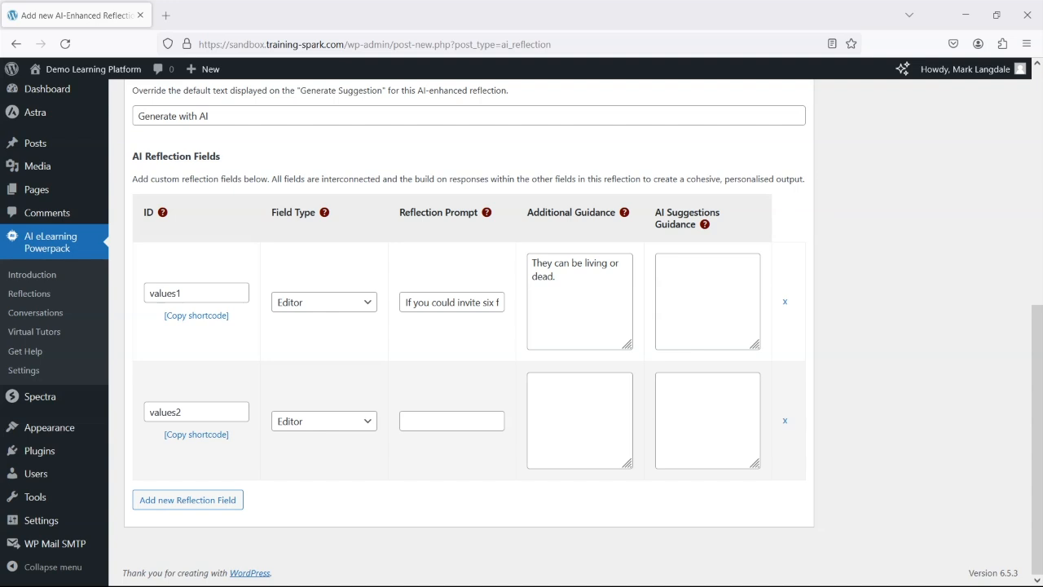
{"action": "left_click", "coordinate": [410, 422]}
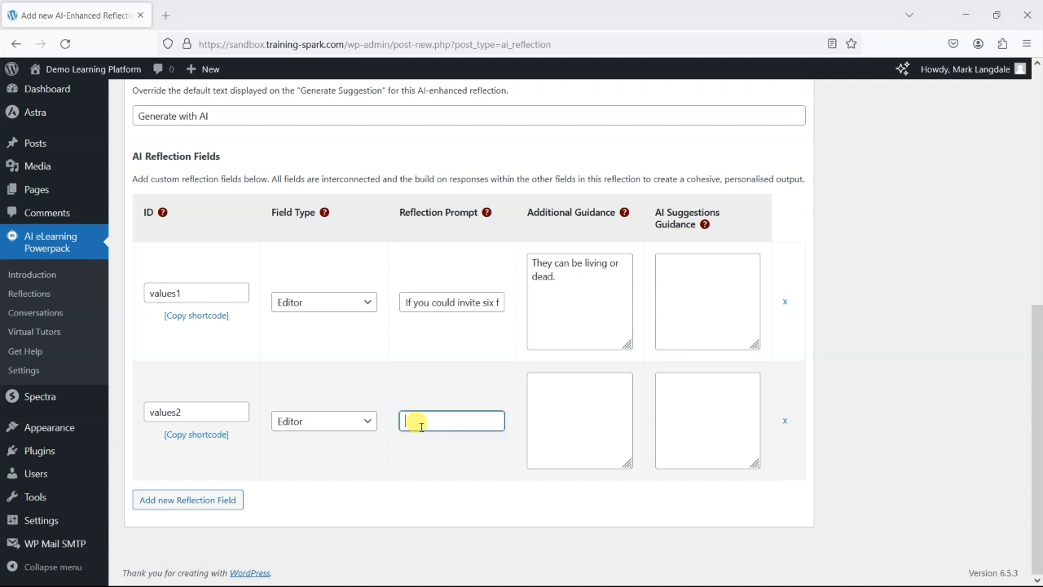
{"action": "key", "text": "ctrl+v"}
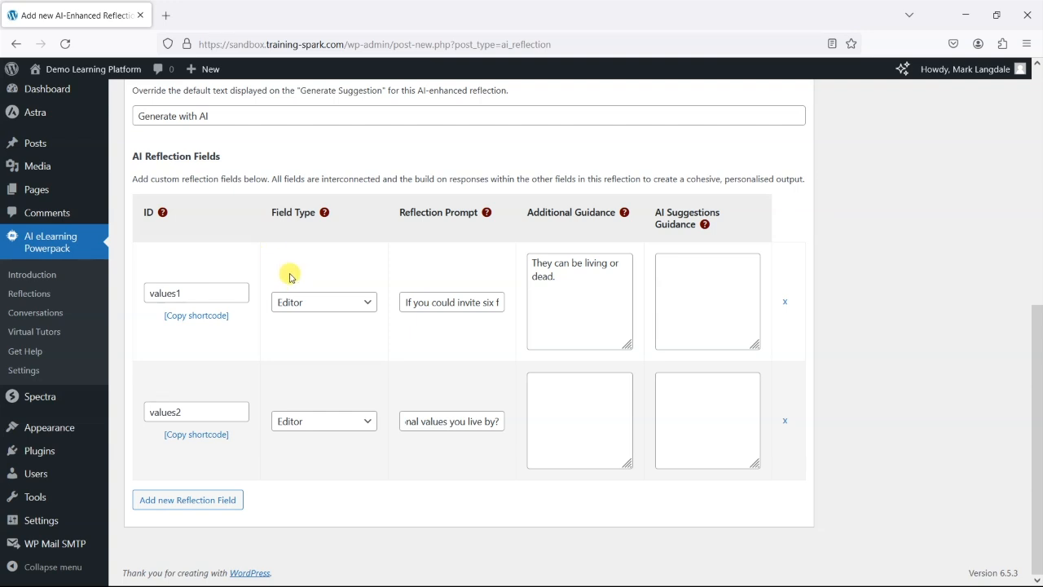
Step: Start the values2 guidance with "Based on my" and move the draft from Additional Guidance to AI Suggestions Guidance
{"action": "left_click", "coordinate": [592, 407]}
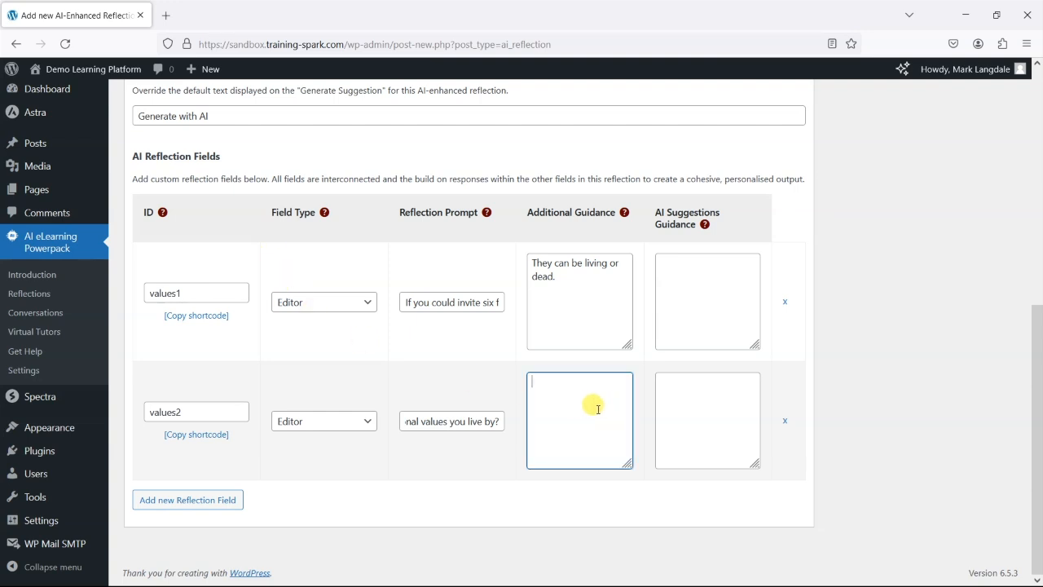
{"action": "type", "text": "Based"}
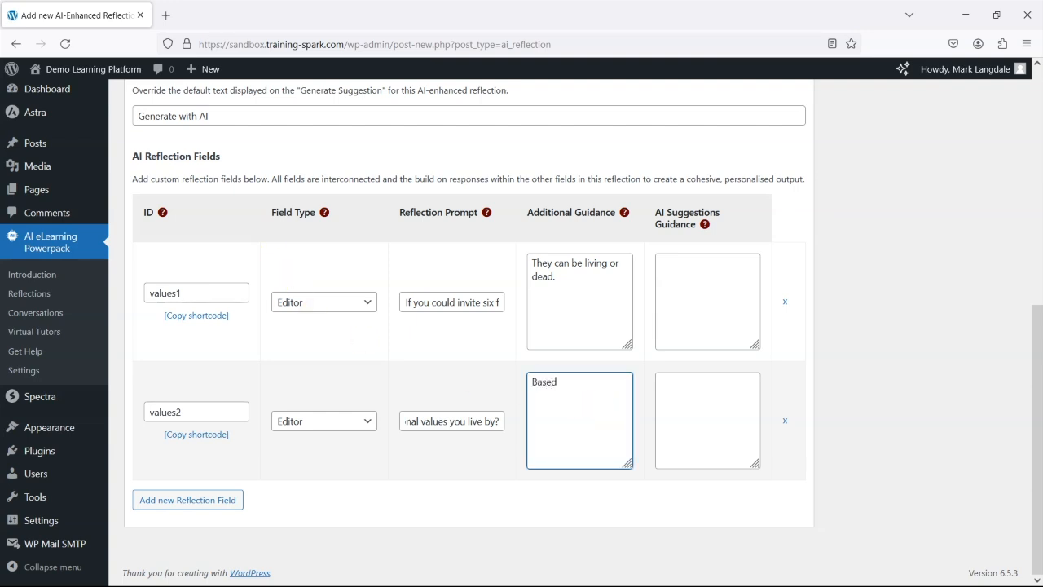
{"action": "type", "text": " on my p"}
{"action": "type", "text": "sugs"}
{"action": "key", "text": "BackSpace"}
{"action": "type", "text": "ges"}
{"action": "triple_click", "coordinate": [603, 379]}
{"action": "key", "text": "ctrl+x"}
{"action": "left_click", "coordinate": [690, 401]}
{"action": "key", "text": "ctrl+v"}
Step: Complete the values2 AI Suggestions Guidance as "Based on my dinner guests, suggest 5 values that I might live by."
{"action": "type", "text": "ed"}
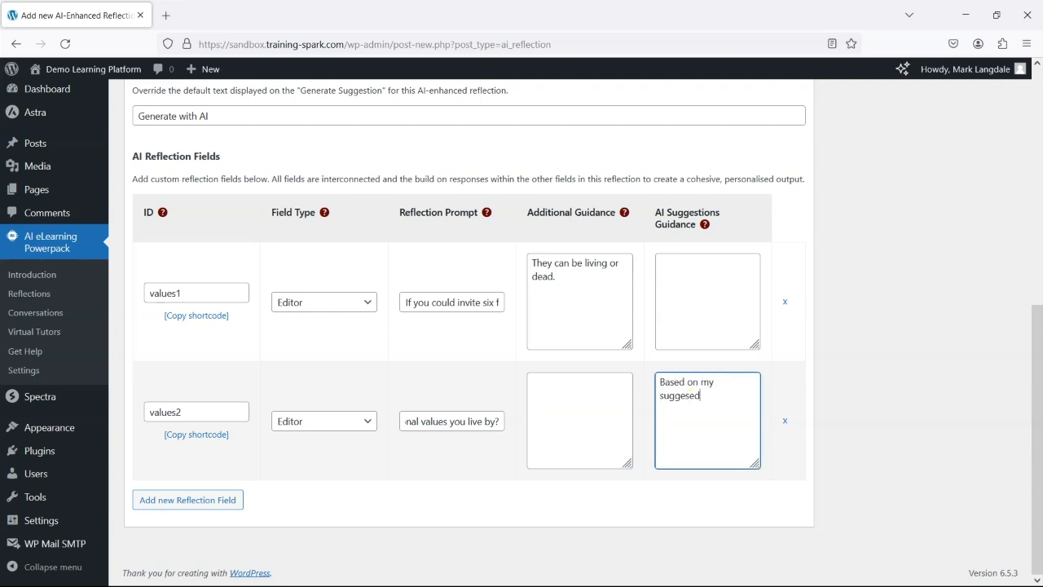
{"action": "key", "text": "BackSpace"}
{"action": "key", "text": "BackSpace"}
{"action": "type", "text": "te"}
{"action": "key", "text": "BackSpace"}
{"action": "key", "text": "BackSpace"}
{"action": "key", "text": "BackSpace"}
{"action": "key", "text": "BackSpace"}
{"action": "key", "text": "BackSpace"}
{"action": "key", "text": "BackSpace"}
{"action": "type", "text": "dinner guests, suggest 5 "}
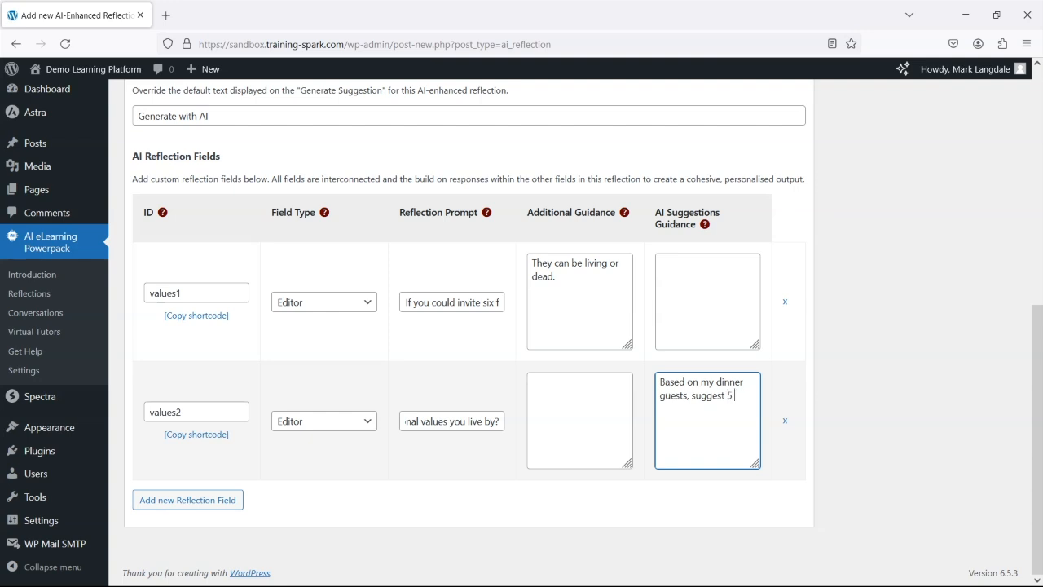
{"action": "type", "text": "values that I might live by."}
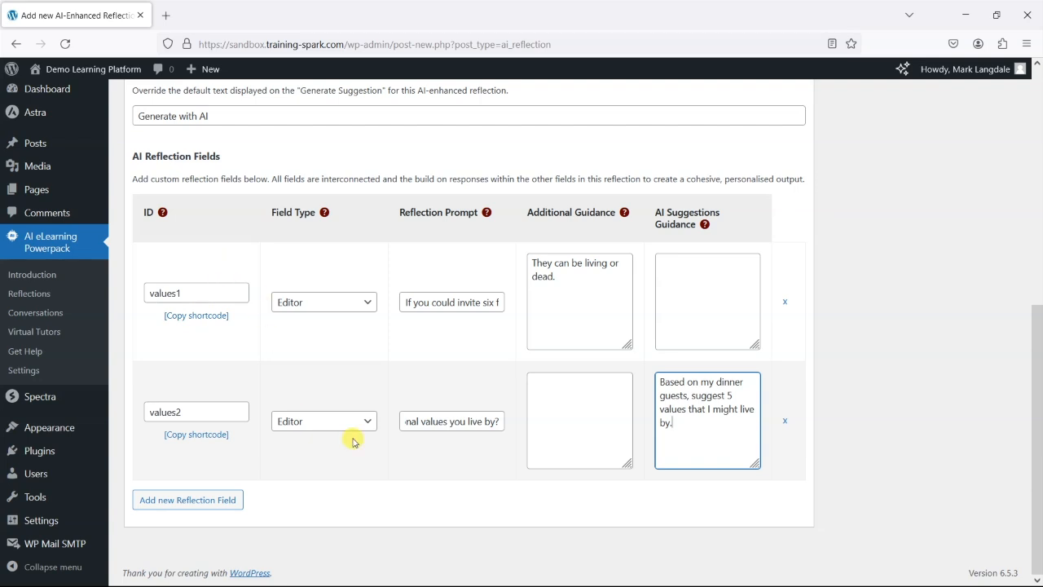
Step: Add a third reflection field with ID values3 and field type Editor
{"action": "left_click", "coordinate": [204, 500]}
{"action": "left_click", "coordinate": [227, 530]}
{"action": "scroll", "coordinate": [318, 533], "scroll_direction": "down", "scroll_amount": 1}
{"action": "type", "text": "values3"}
{"action": "left_click", "coordinate": [350, 469]}
{"action": "left_click", "coordinate": [335, 510]}
Step: Fill in the values3 reflection prompt with the prepared question ending "challenges in your life?"
{"action": "left_click", "coordinate": [420, 467]}
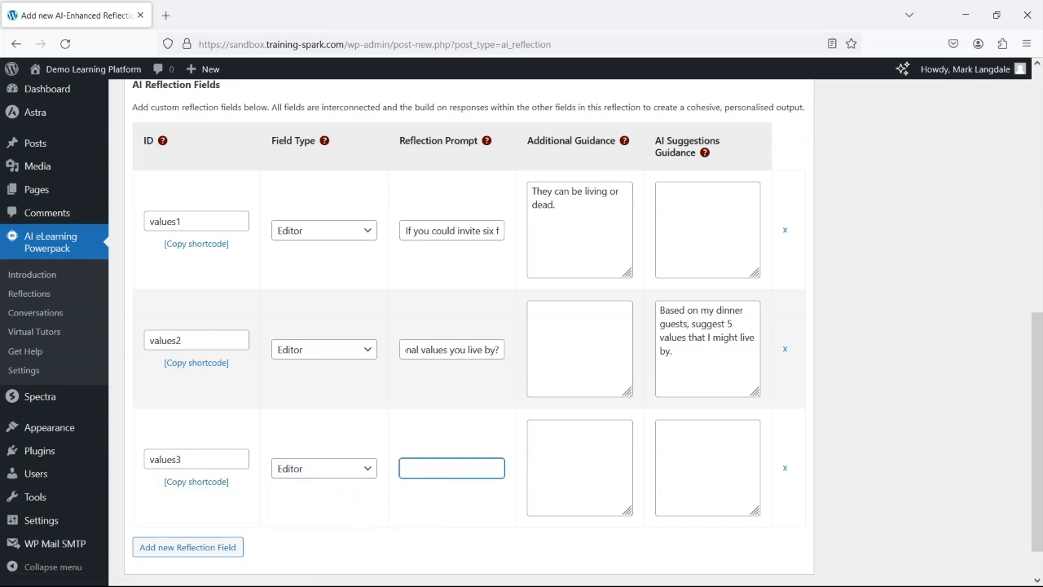
{"action": "key", "text": "alt+Tab"}
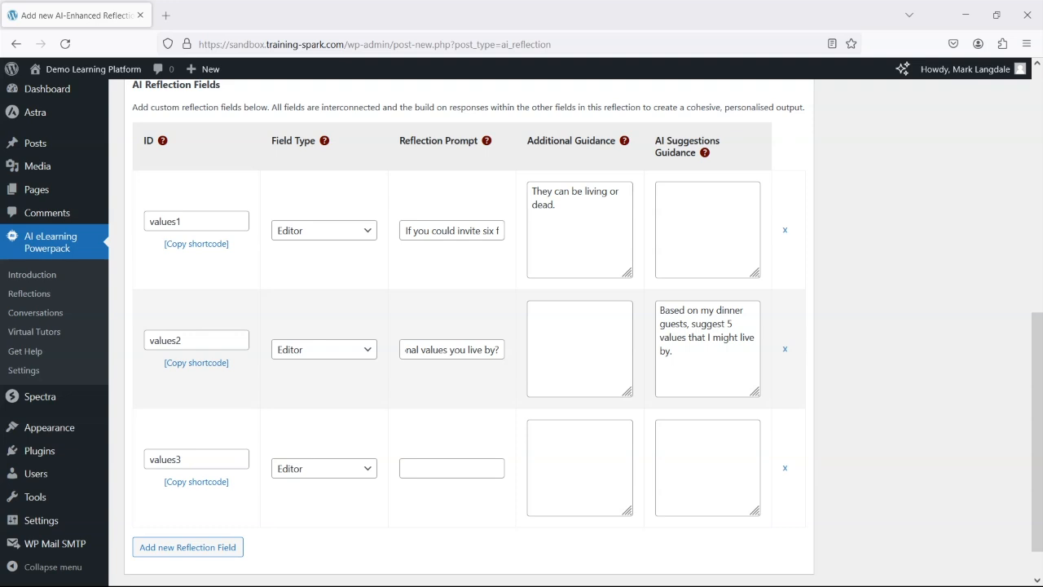
{"action": "left_click", "coordinate": [447, 470]}
{"action": "key", "text": "ctrl+v"}
{"action": "left_click", "coordinate": [579, 463]}
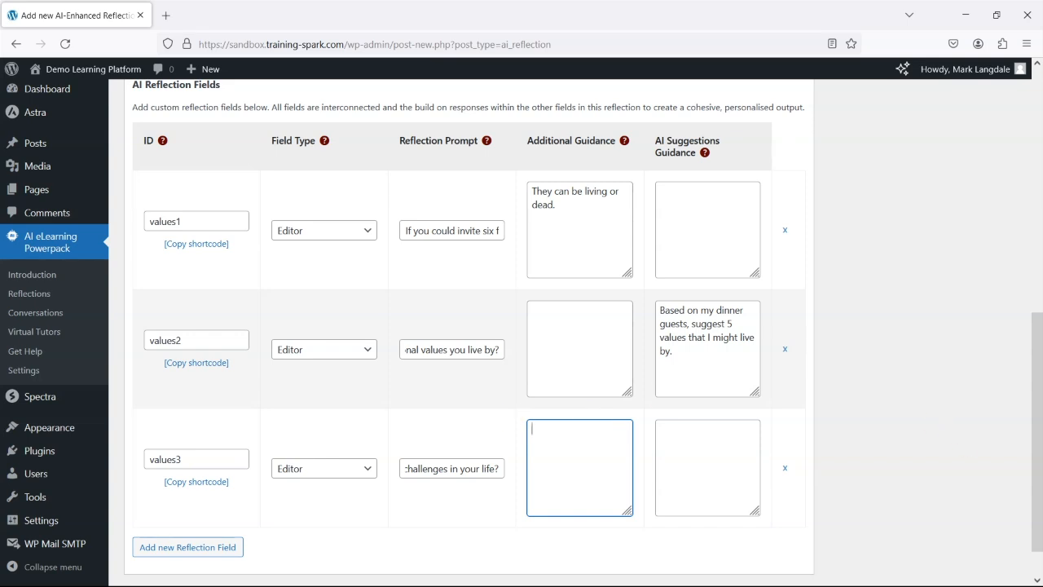
{"action": "scroll", "coordinate": [807, 477], "scroll_direction": "down", "scroll_amount": 1}
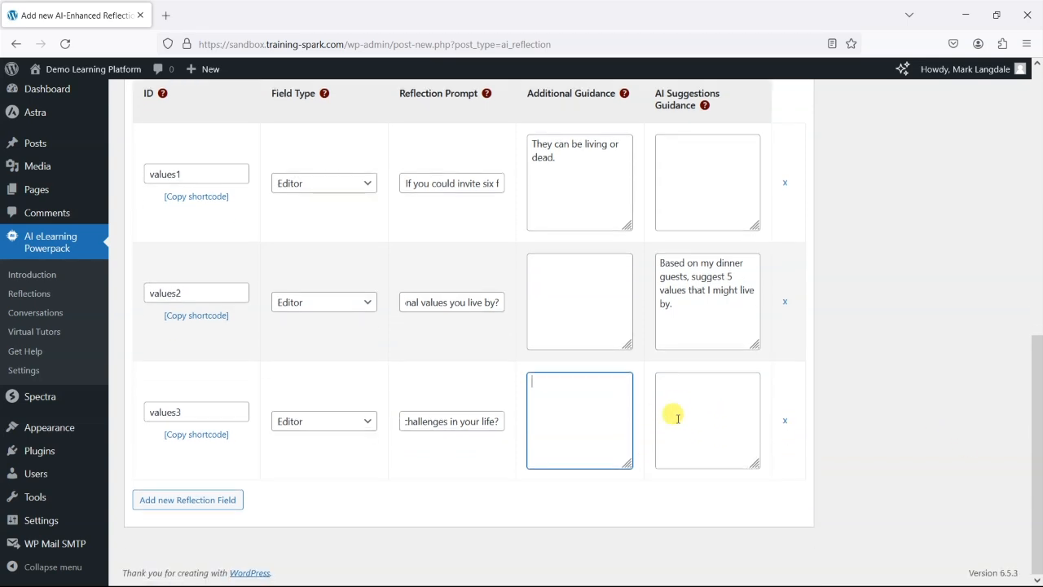
Step: Add a fourth reflection field with ID values4 and field type Editor
{"action": "left_click", "coordinate": [184, 502]}
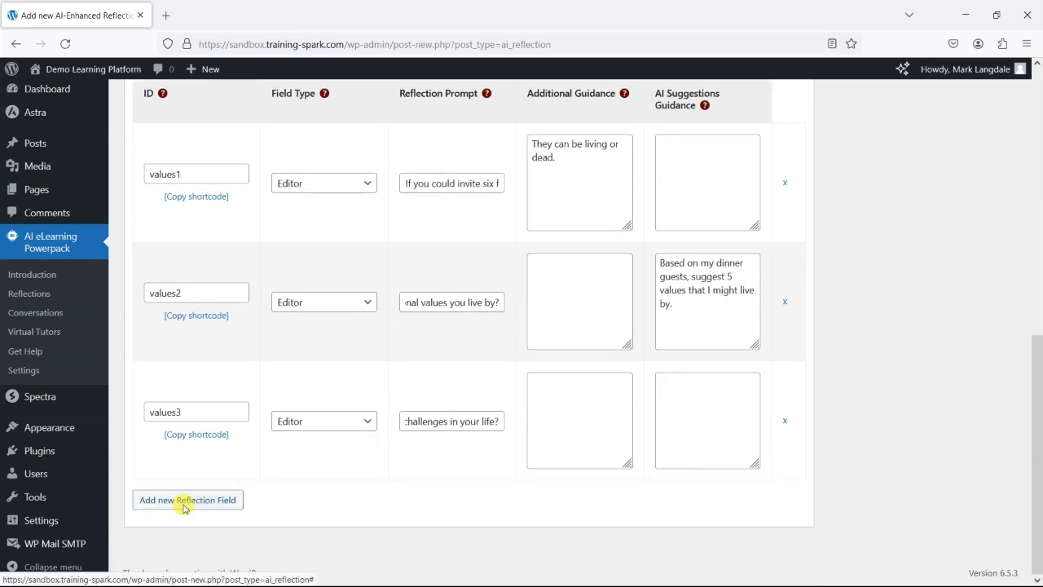
{"action": "scroll", "coordinate": [279, 496], "scroll_direction": "down", "scroll_amount": 2}
{"action": "left_click", "coordinate": [221, 458]}
{"action": "type", "text": "values4"}
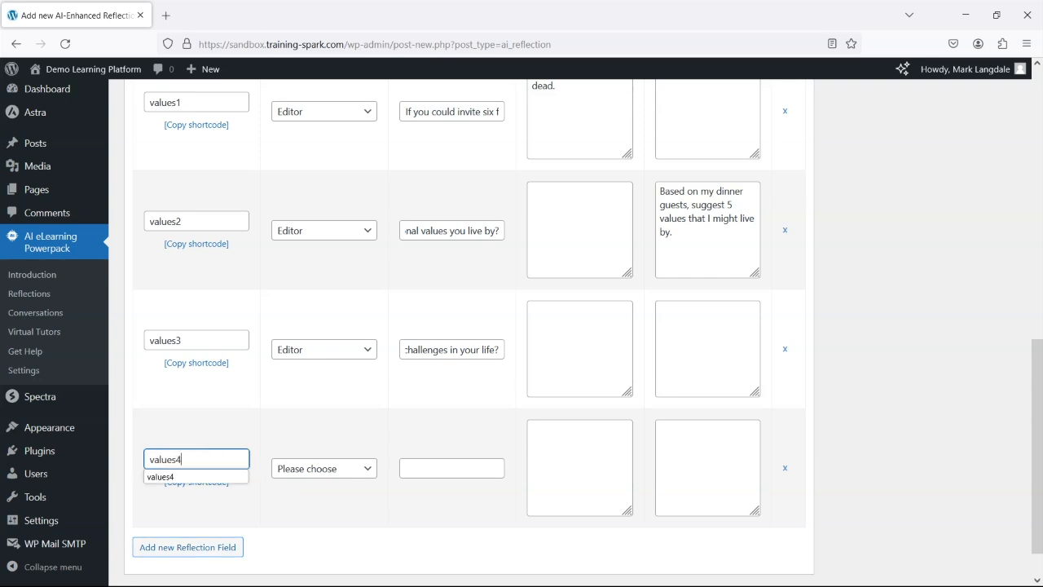
{"action": "left_click", "coordinate": [343, 469]}
{"action": "left_click", "coordinate": [342, 507]}
Step: Fill in the values4 reflection prompt with the prepared "How could your values" question ending "these challenges?"
{"action": "left_click", "coordinate": [407, 468]}
{"action": "key", "text": "alt+Tab"}
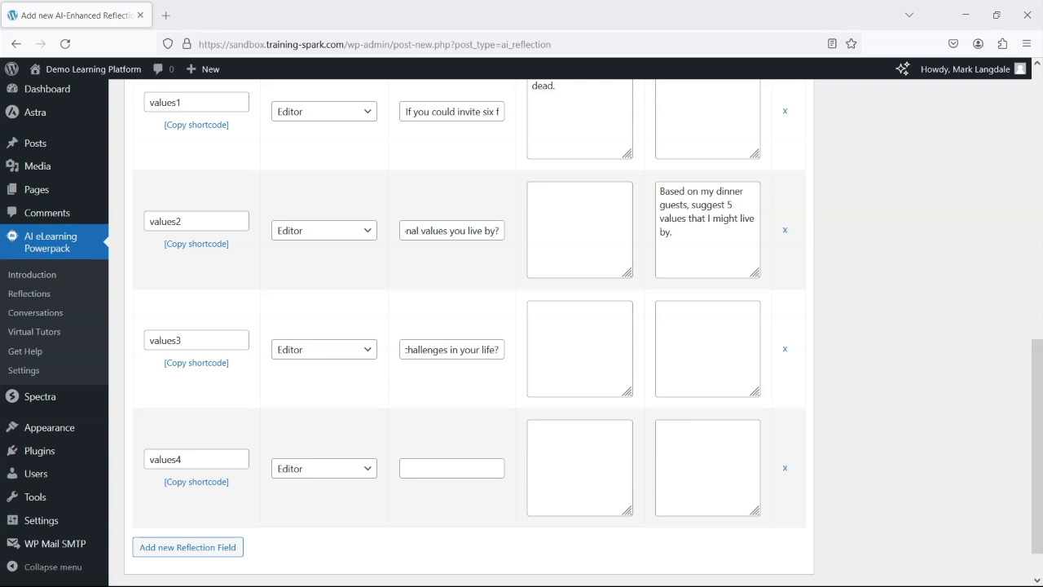
{"action": "left_click", "coordinate": [422, 461]}
{"action": "key", "text": "ctrl+v"}
Step: Set the values4 AI Suggestions Guidance to "Based on the user's values, how might their values support them in overcoming challenges."
{"action": "left_click", "coordinate": [675, 457]}
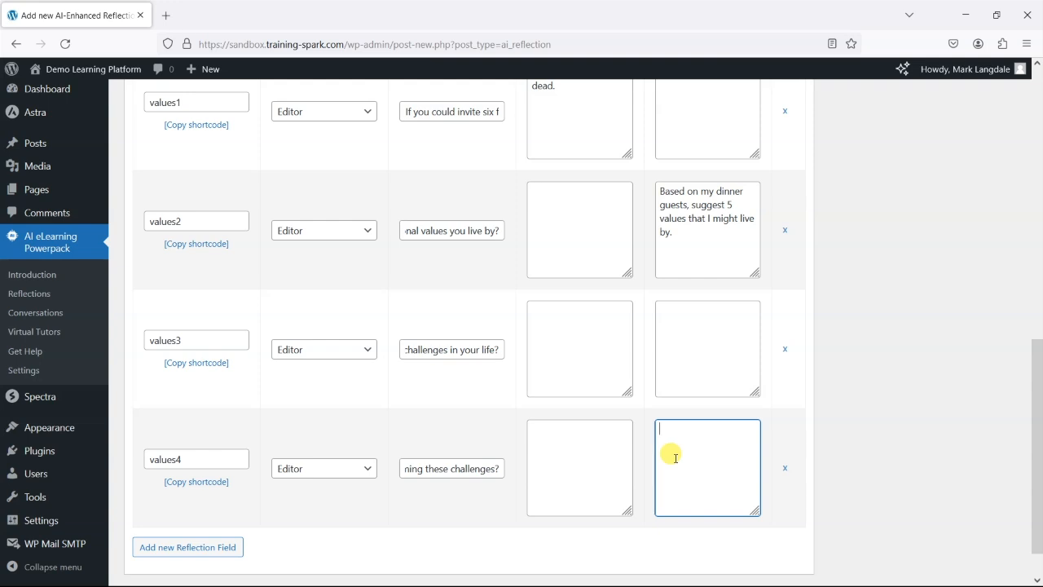
{"action": "type", "text": "Based on the user"}
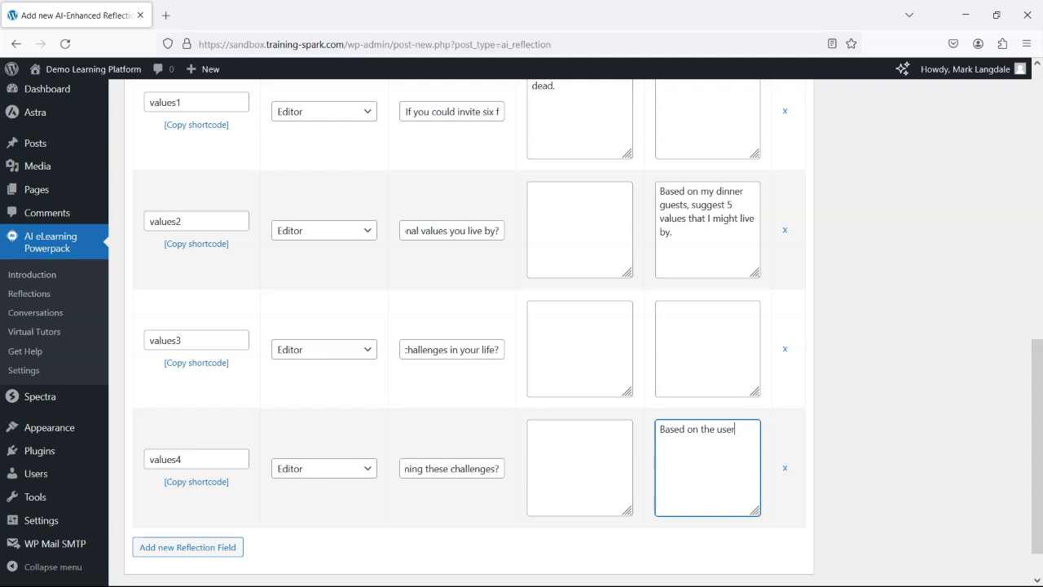
{"action": "type", "text": "'s values"}
{"action": "type", "text": ", what"}
{"action": "type", "text": " value"}
{"action": "key", "text": "BackSpace"}
{"action": "key", "text": "BackSpace"}
{"action": "key", "text": "BackSpace"}
{"action": "type", "text": "how might thei"}
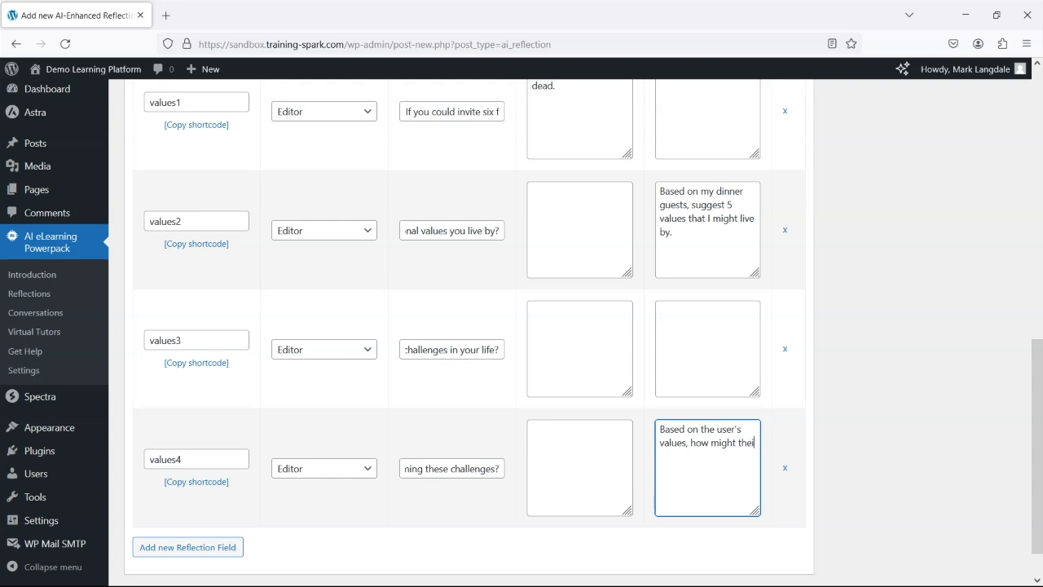
{"action": "type", "text": "r values support them in overcoming challenged"}
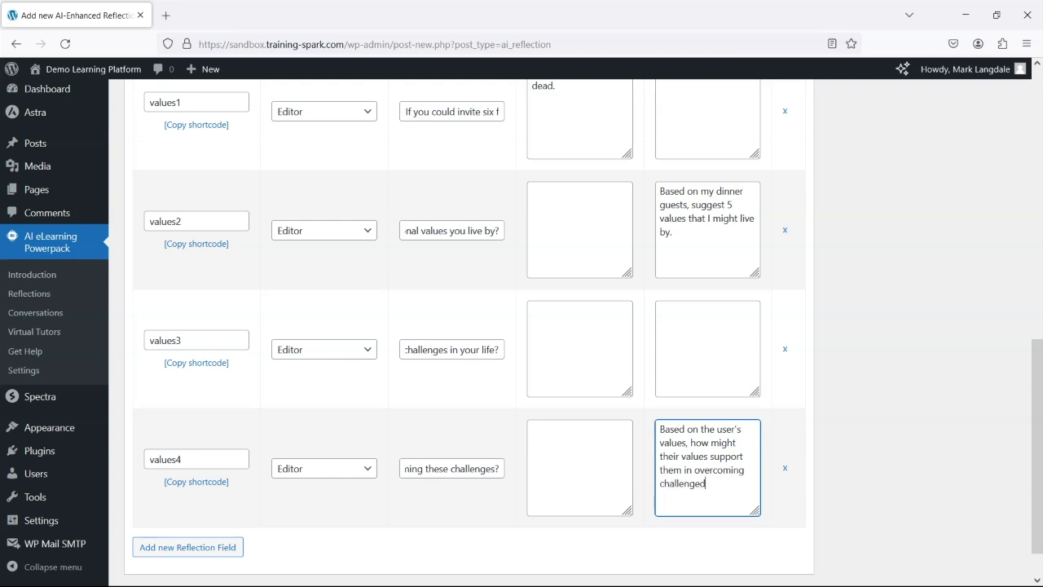
Step: Add a fifth reflection field with ID values5 and field type Editor
{"action": "scroll", "coordinate": [302, 457], "scroll_direction": "down", "scroll_amount": 1}
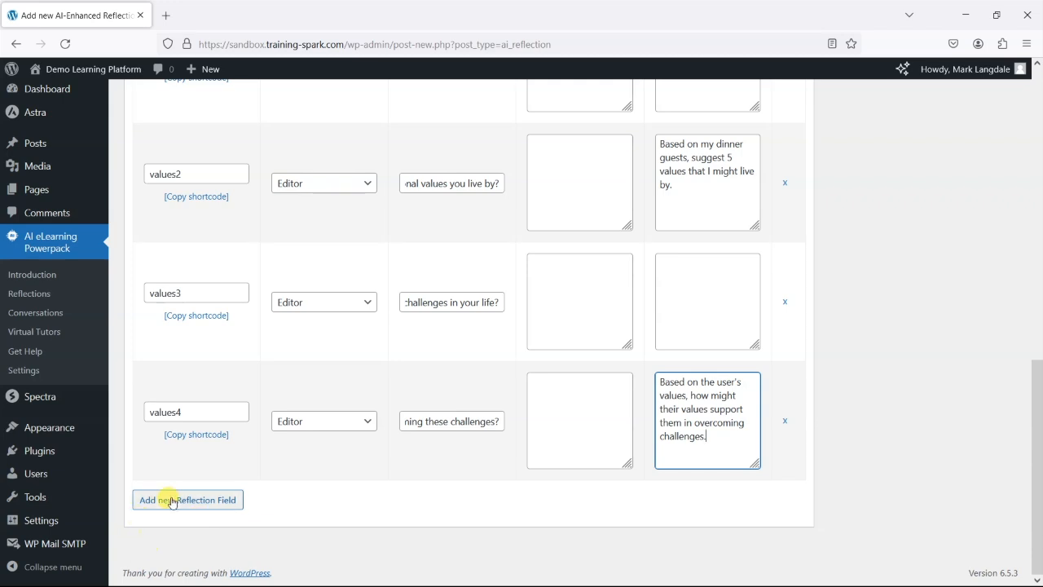
{"action": "left_click", "coordinate": [174, 498]}
{"action": "left_click", "coordinate": [214, 529]}
{"action": "type", "text": "v"}
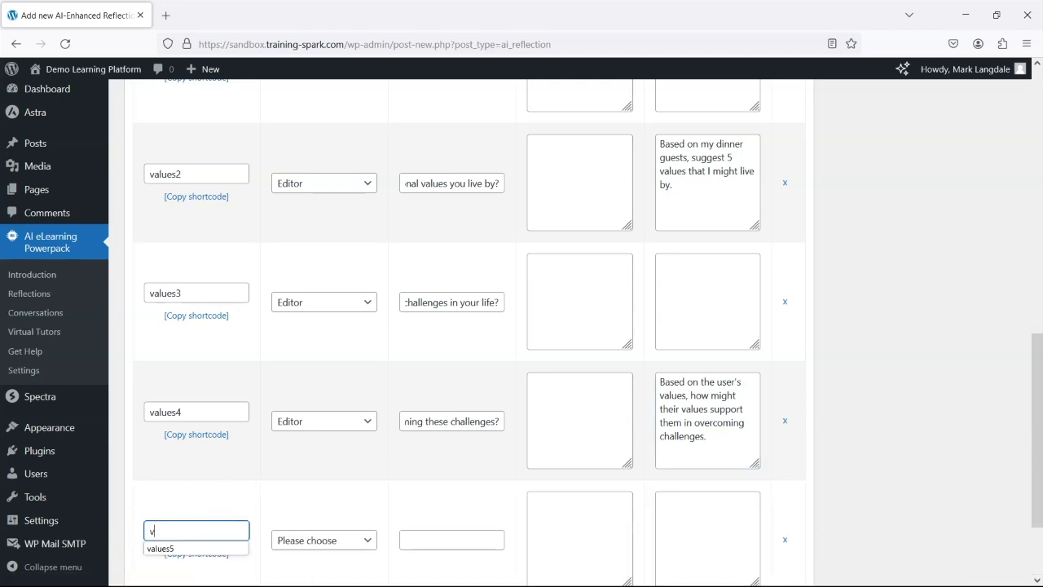
{"action": "type", "text": "alues5"}
{"action": "left_click", "coordinate": [363, 542]}
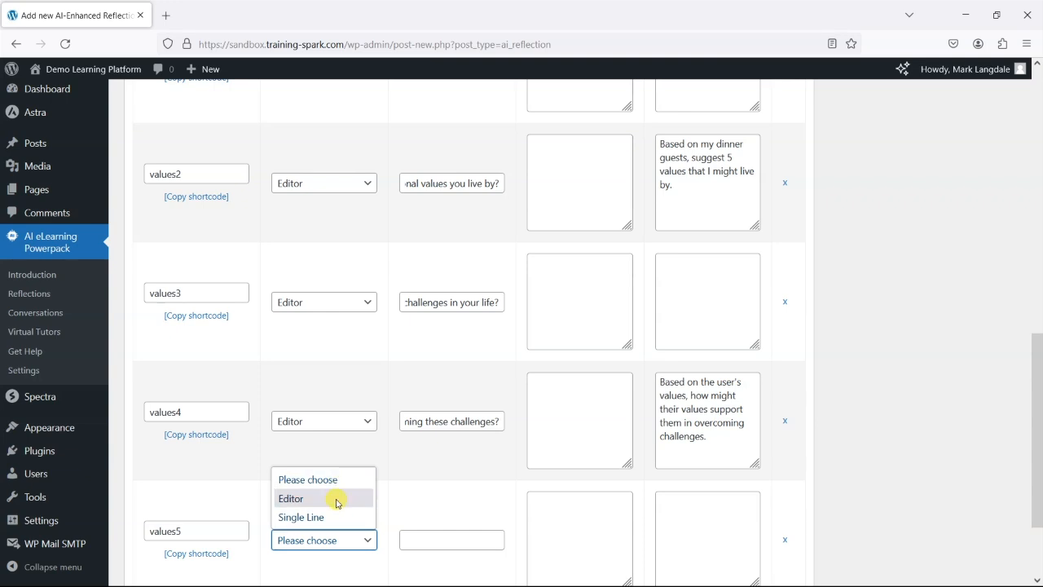
{"action": "left_click", "coordinate": [336, 498]}
Step: Fill in the values5 reflection prompt with the prepared "How could your values" question ending "these challenges?"
{"action": "scroll", "coordinate": [475, 508], "scroll_direction": "down", "scroll_amount": 2}
{"action": "left_click", "coordinate": [439, 425]}
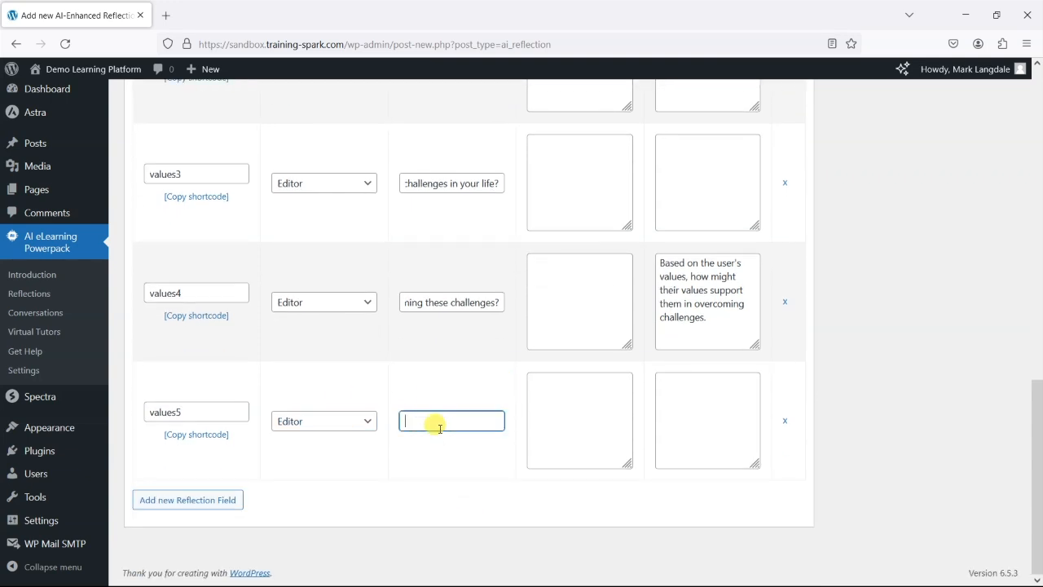
{"action": "key", "text": "alt+Tab"}
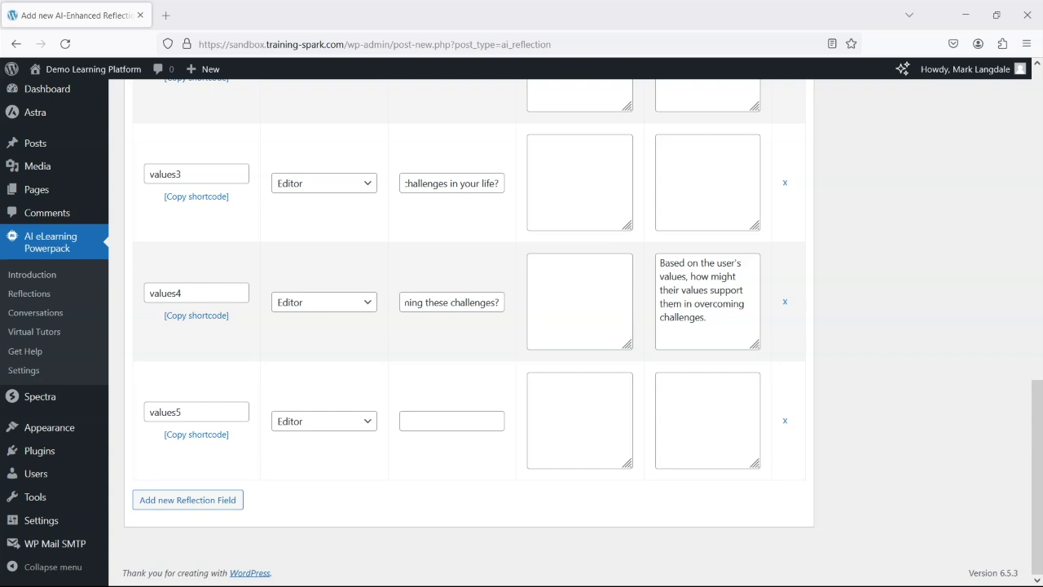
{"action": "left_click", "coordinate": [448, 420]}
{"action": "key", "text": "ctrl+v"}
Step: Copy the values4 AI Suggestions Guidance into values5, rewording it to "how might their values prevent them from overcoming challenges."
{"action": "left_click", "coordinate": [690, 410]}
{"action": "left_click_drag", "start_coordinate": [717, 323], "coordinate": [628, 249]}
{"action": "left_click", "coordinate": [687, 411]}
{"action": "key", "text": "ctrl+v"}
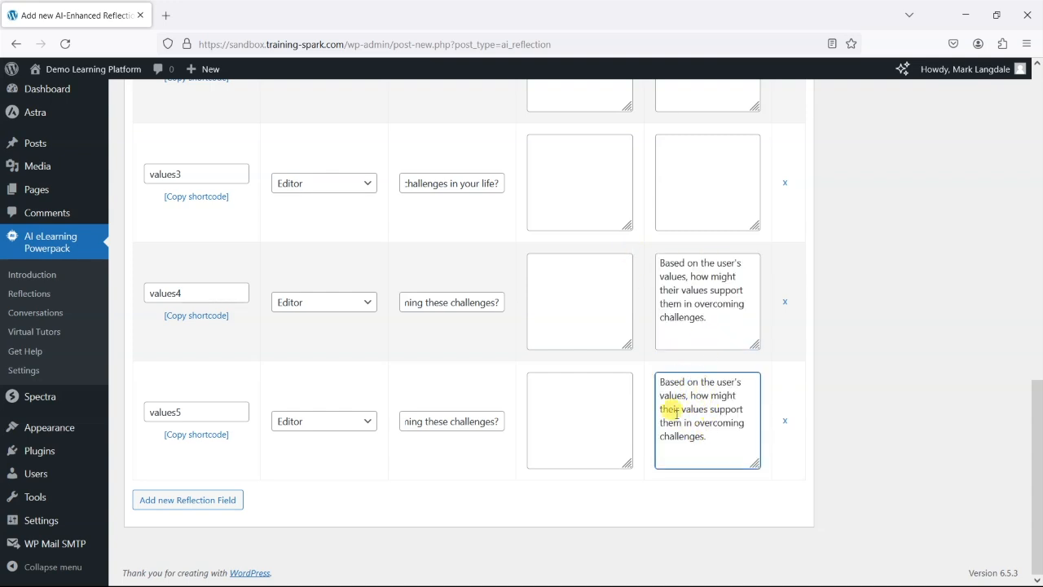
{"action": "left_click_drag", "start_coordinate": [710, 409], "coordinate": [742, 410]}
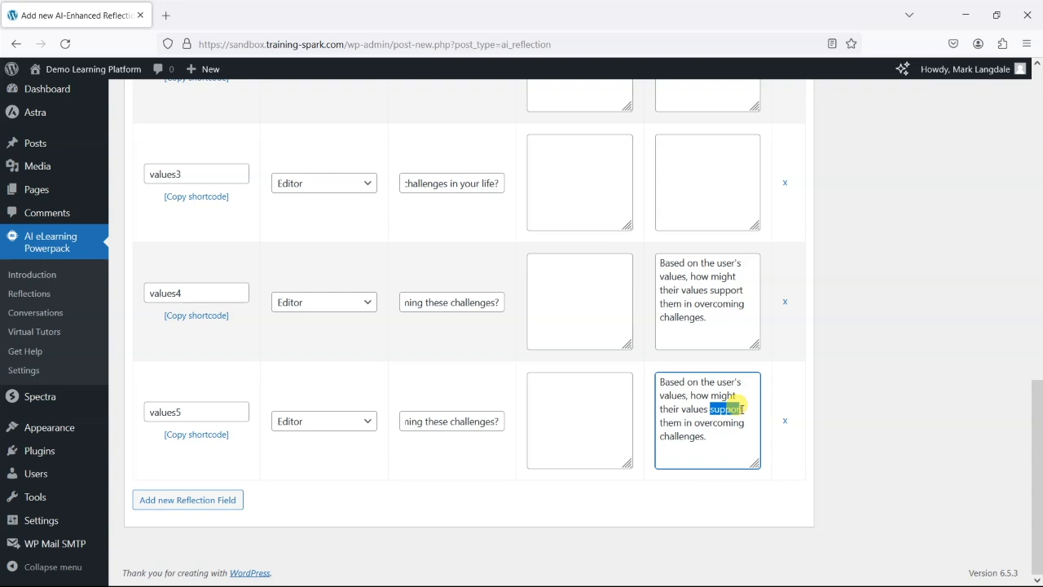
{"action": "type", "text": "preven"}
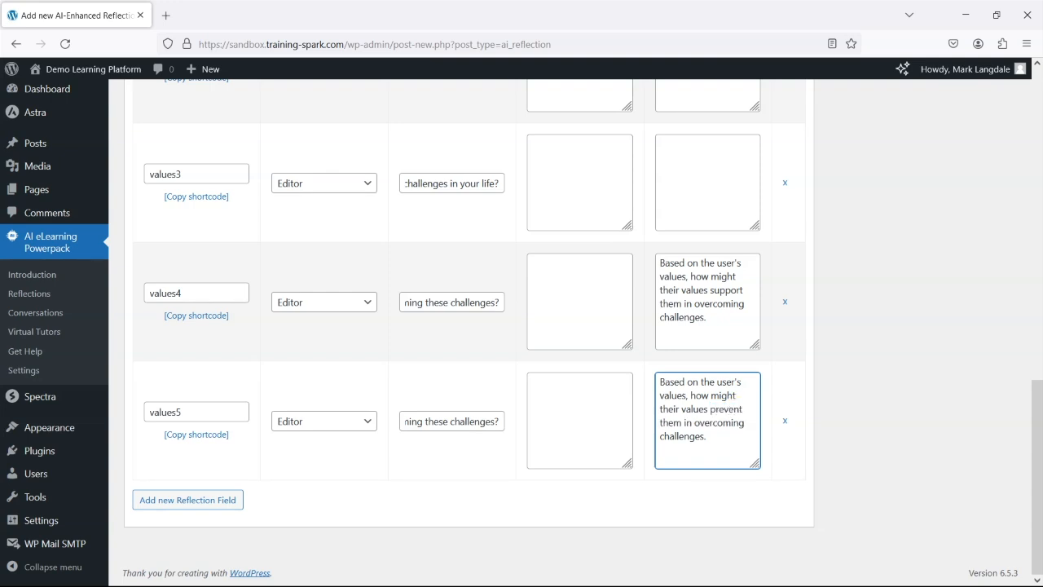
{"action": "double_click", "coordinate": [687, 422]}
{"action": "type", "text": "from"}
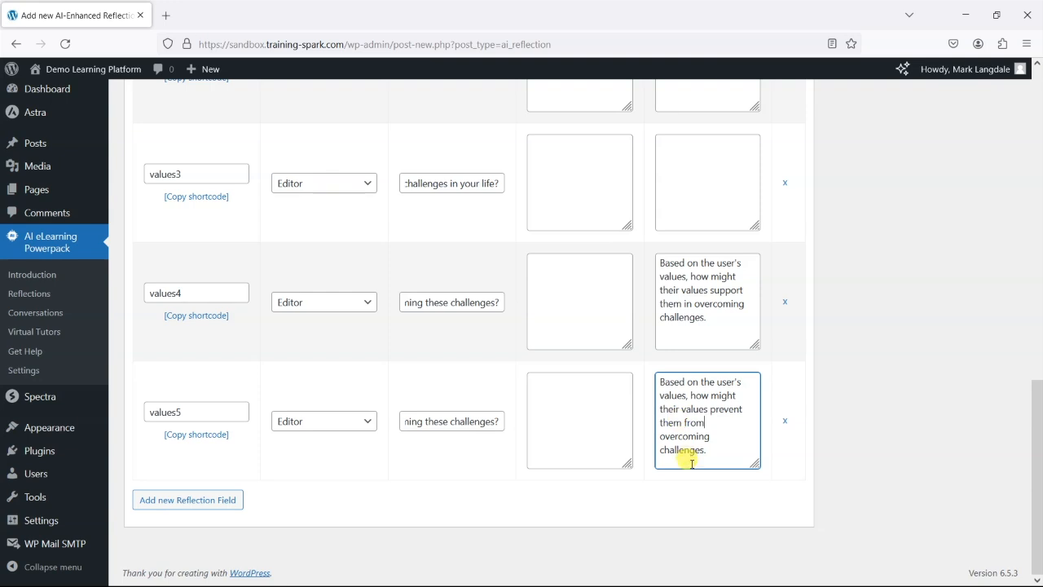
Step: Publish the Values questionnaire AI-enhanced reflection
{"action": "scroll", "coordinate": [338, 481], "scroll_direction": "up", "scroll_amount": 5}
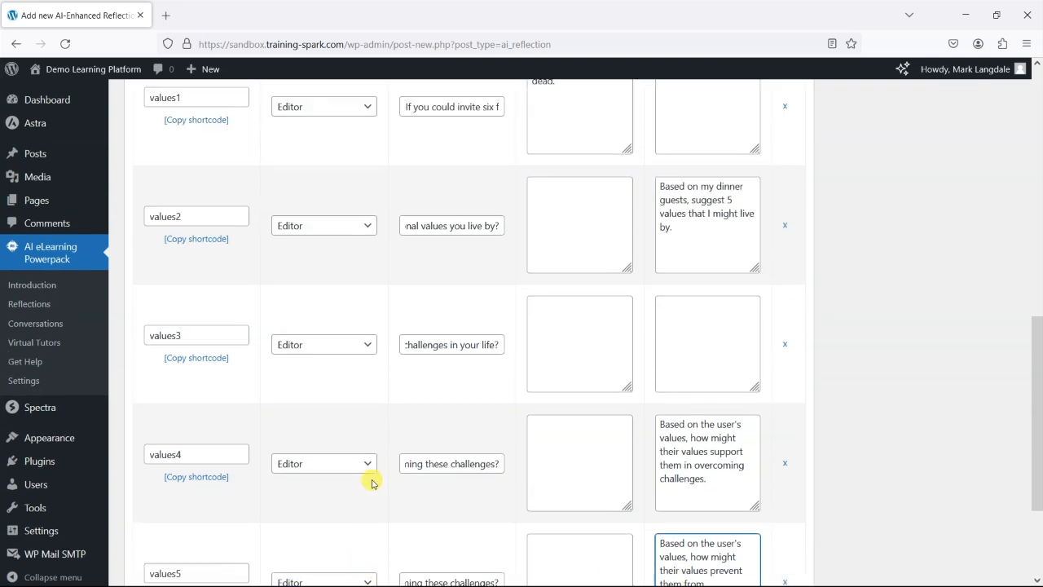
{"action": "scroll", "coordinate": [850, 318], "scroll_direction": "up", "scroll_amount": 6}
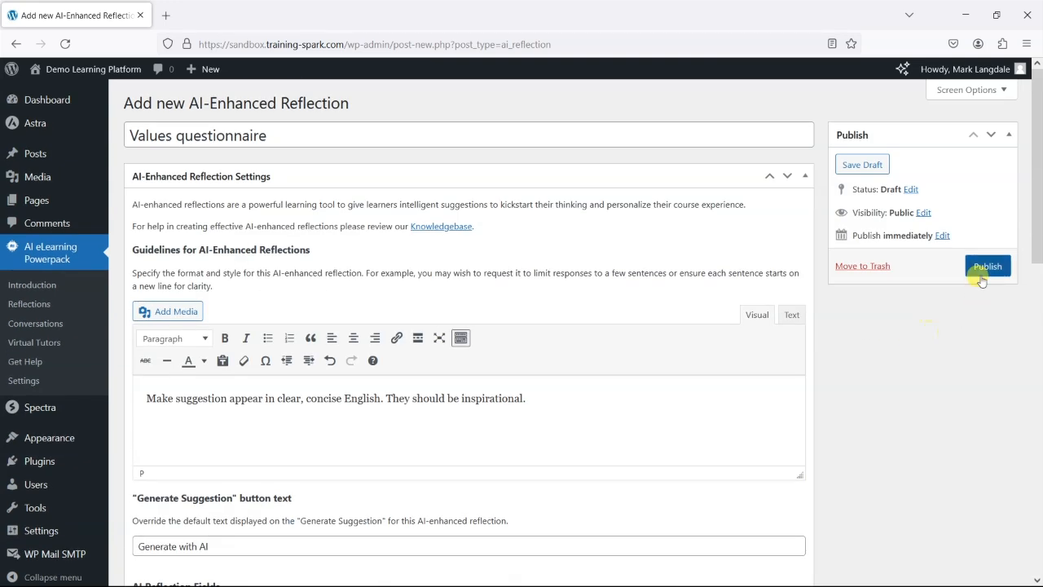
{"action": "left_click", "coordinate": [982, 270]}
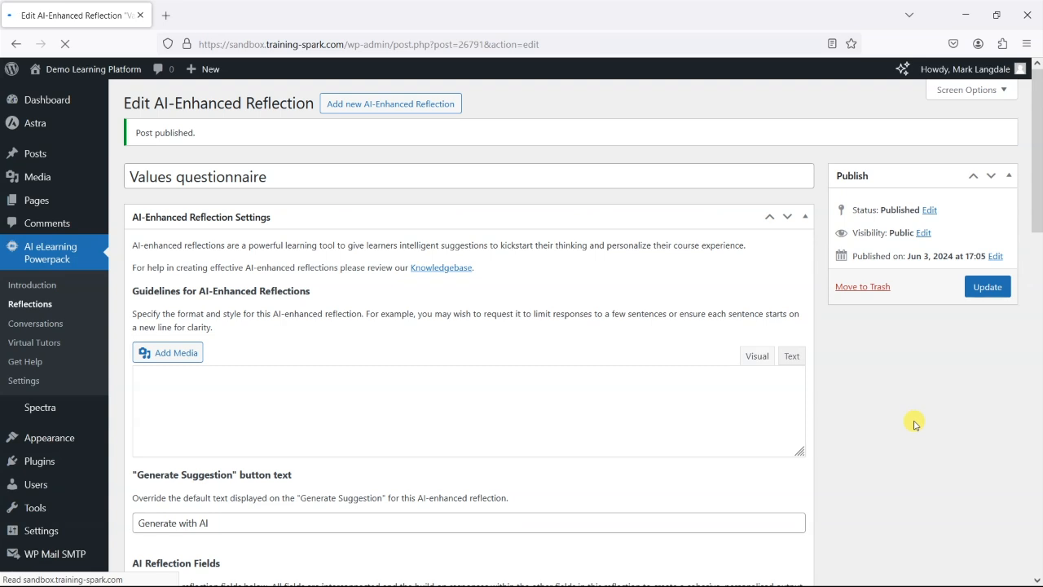
Step: Review the published reflection's fields, their individual shortcodes and the combined Shortcode section
{"action": "scroll", "coordinate": [916, 423], "scroll_direction": "down", "scroll_amount": 11}
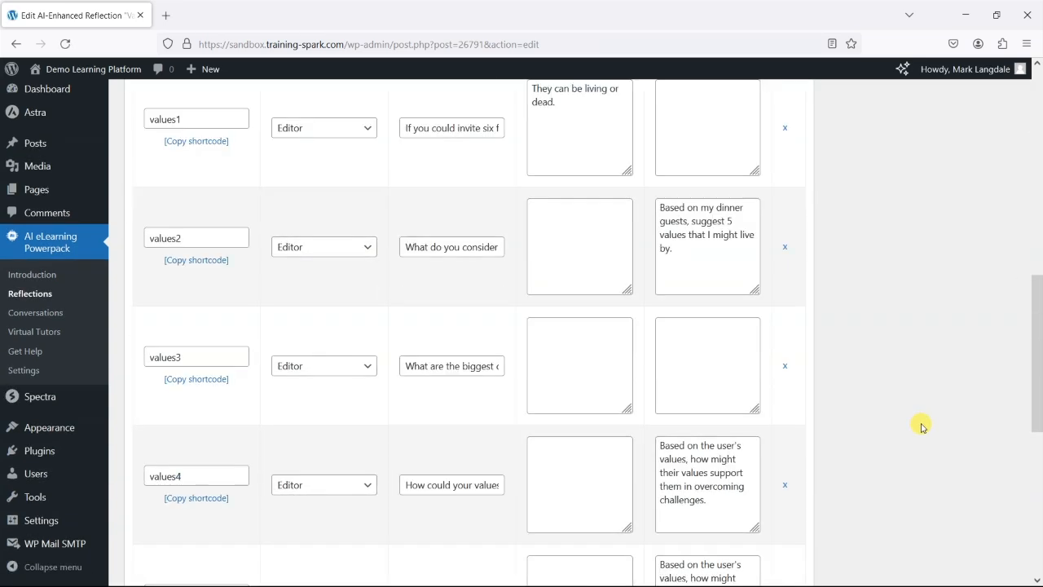
{"action": "scroll", "coordinate": [921, 426], "scroll_direction": "down", "scroll_amount": 3}
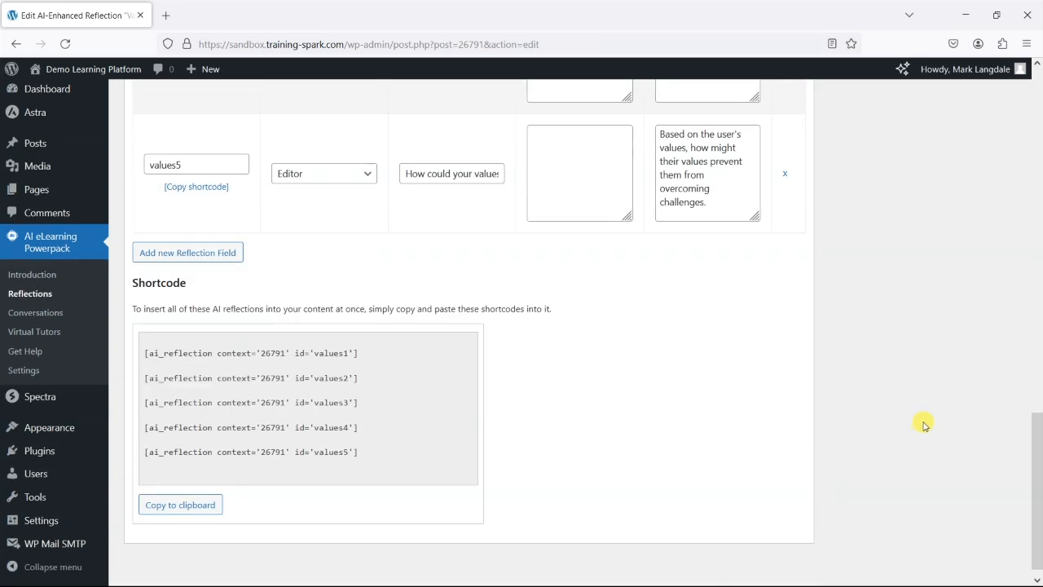
{"action": "scroll", "coordinate": [923, 425], "scroll_direction": "up", "scroll_amount": 5}
{"action": "scroll", "coordinate": [925, 425], "scroll_direction": "up", "scroll_amount": 2}
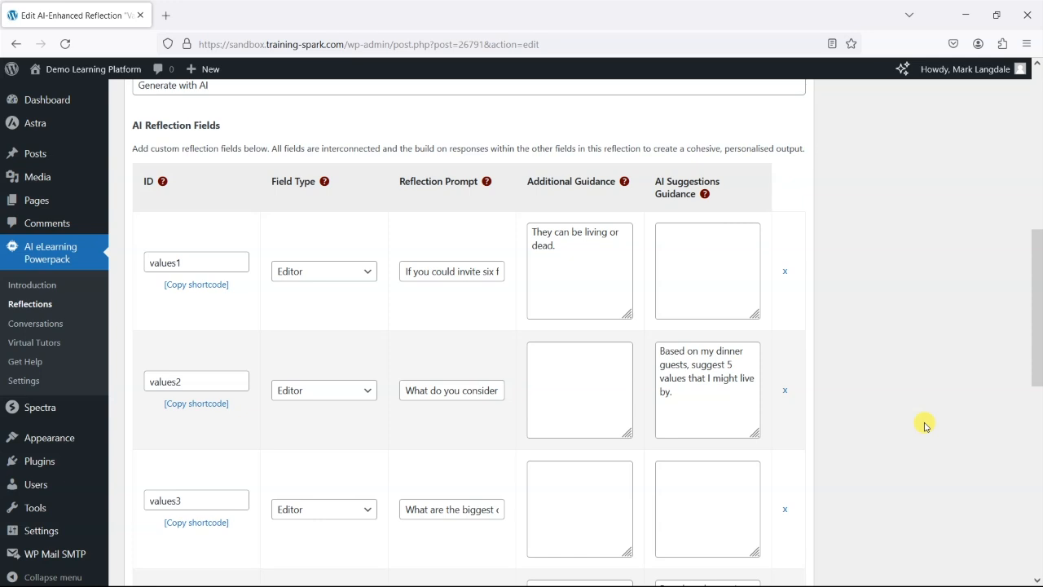
{"action": "scroll", "coordinate": [826, 445], "scroll_direction": "down", "scroll_amount": 7}
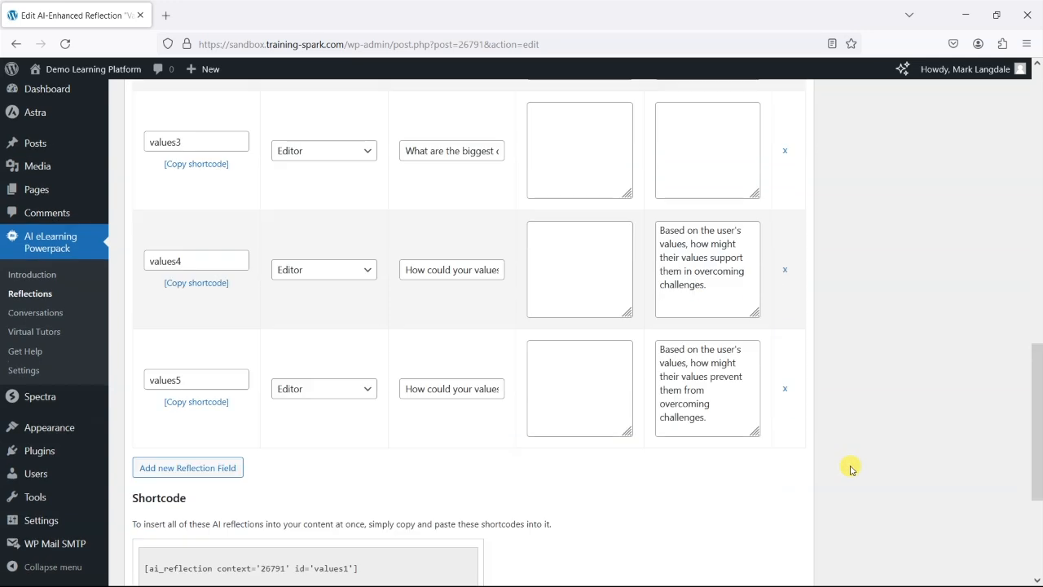
{"action": "scroll", "coordinate": [908, 495], "scroll_direction": "up", "scroll_amount": 8}
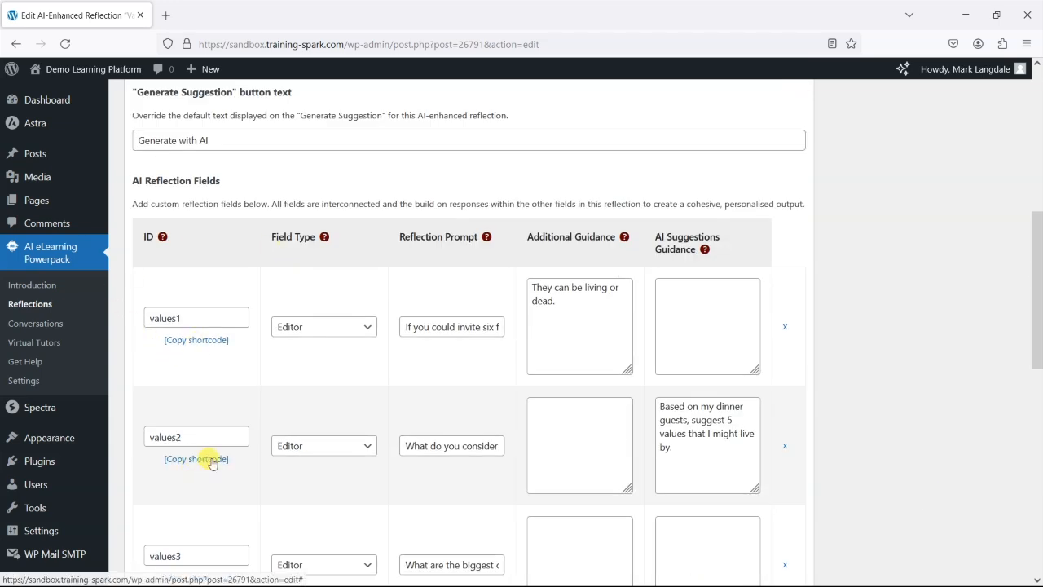
{"action": "scroll", "coordinate": [178, 393], "scroll_direction": "down", "scroll_amount": 2}
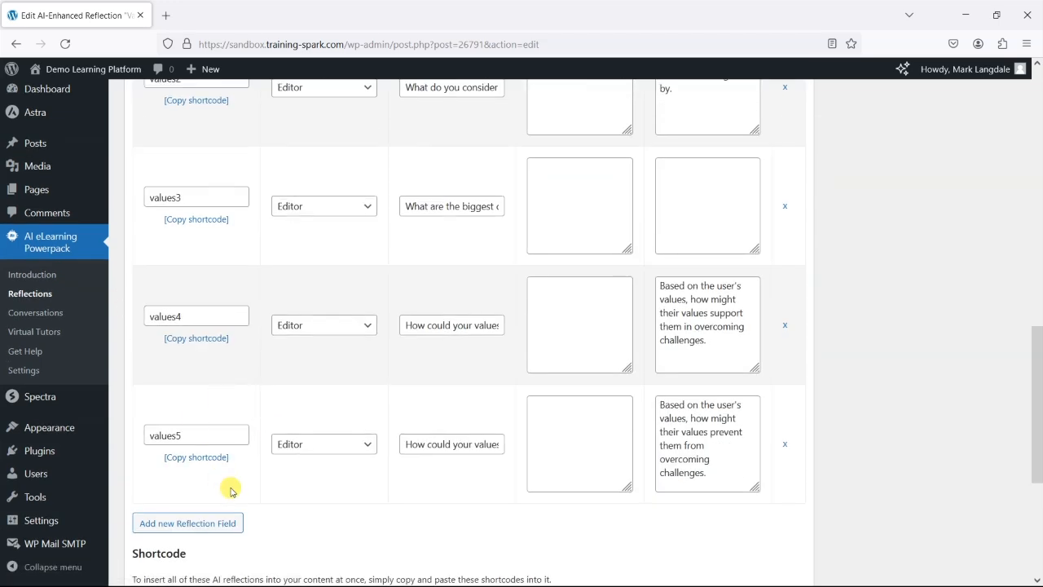
{"action": "scroll", "coordinate": [230, 483], "scroll_direction": "down", "scroll_amount": 4}
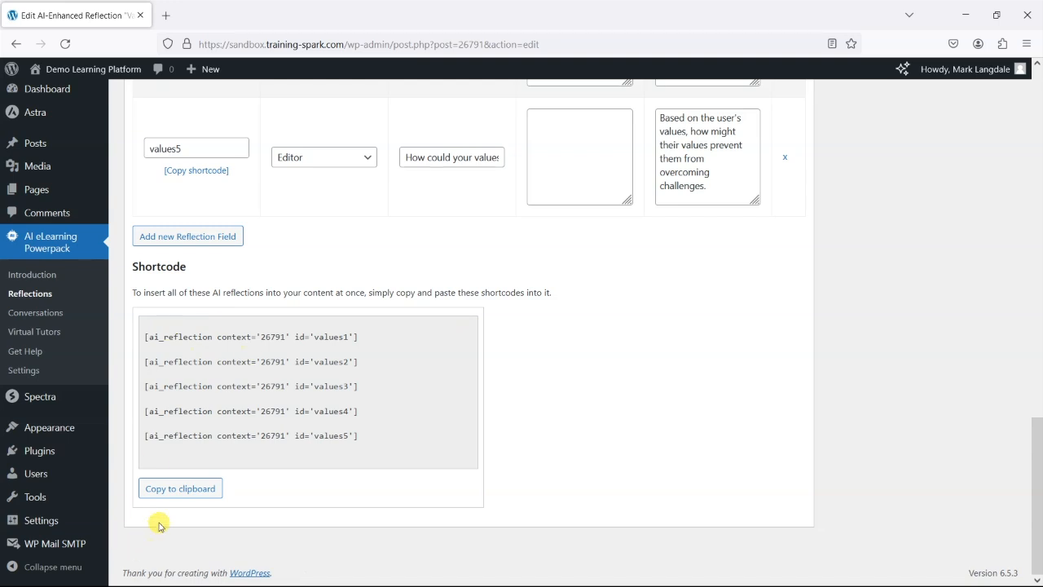
Step: Copy the combined shortcodes for all five reflection fields to the clipboard
{"action": "left_click", "coordinate": [181, 489]}
{"action": "left_click", "coordinate": [622, 347]}
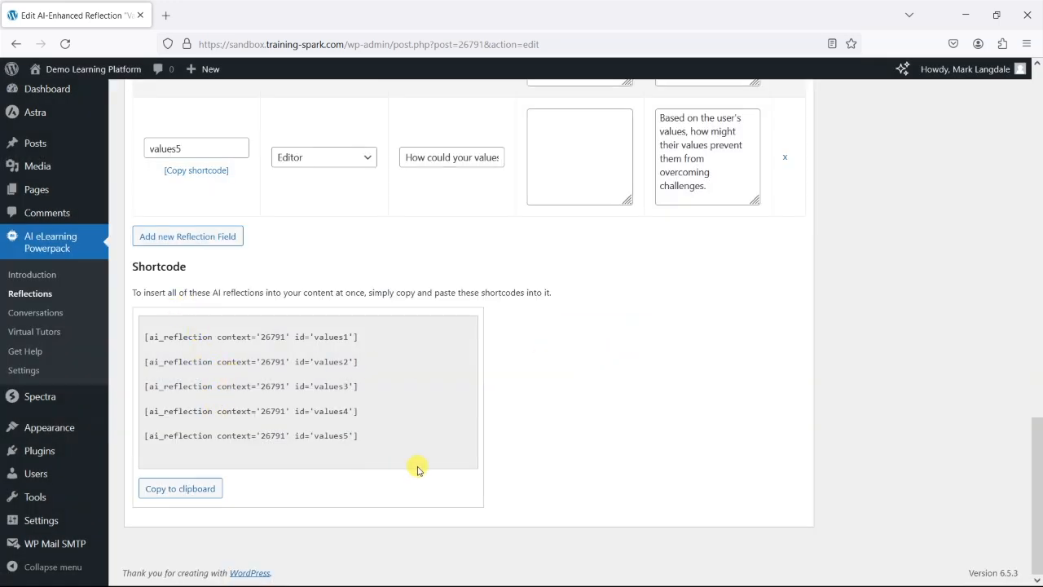
{"action": "scroll", "coordinate": [475, 376], "scroll_direction": "up", "scroll_amount": 10}
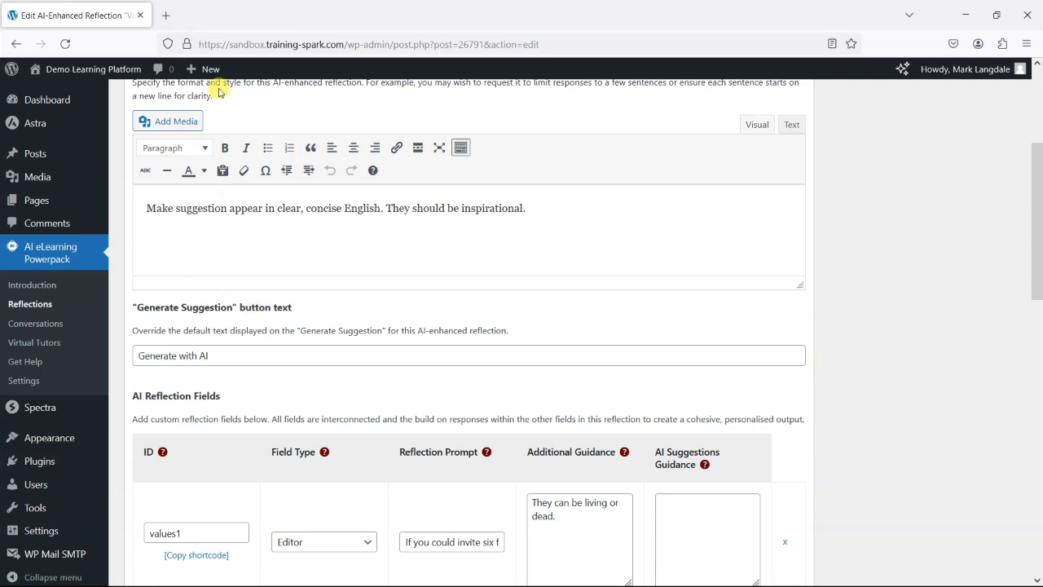
Step: Create a new WordPress page titled "Values Questionnaire"
{"action": "mouse_move", "coordinate": [204, 69]}
{"action": "left_click", "coordinate": [202, 128]}
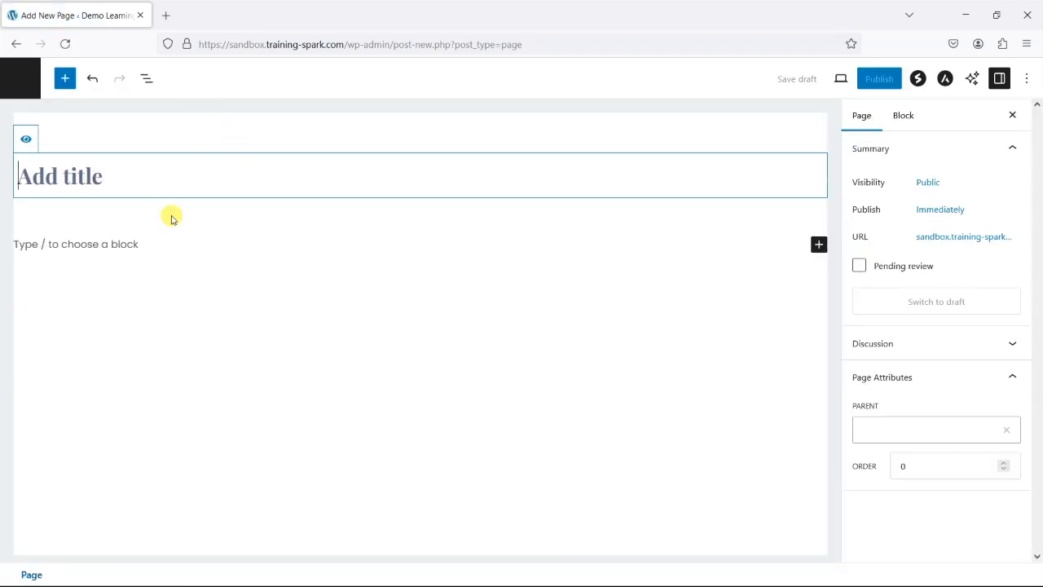
{"action": "type", "text": "Val"}
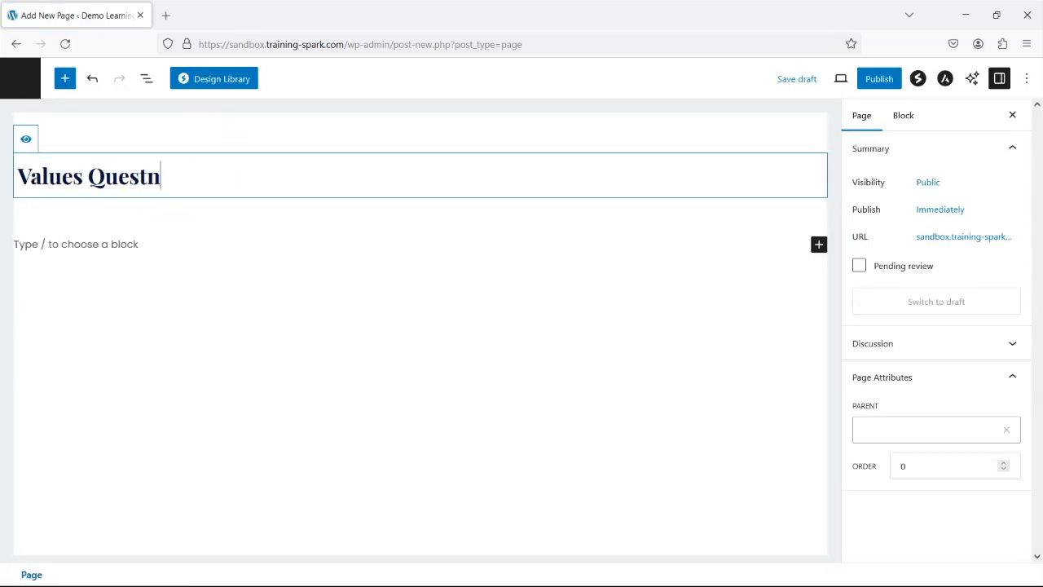
{"action": "type", "text": "ues Question"}
{"action": "key", "text": "BackSpace"}
{"action": "type", "text": "ionnai"}
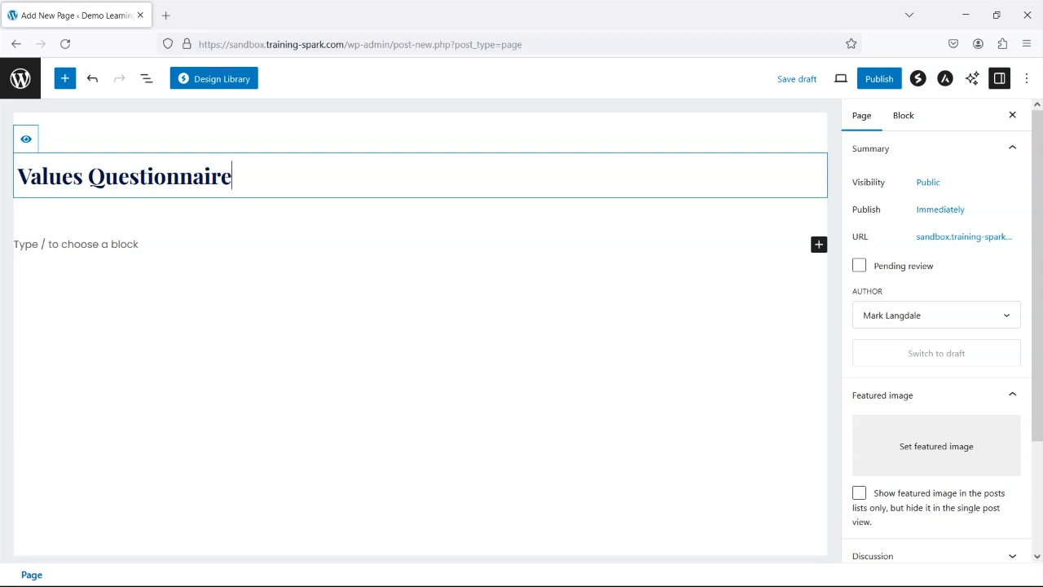
Step: Paste the five copied reflection shortcodes into the body of the Values Questionnaire page
{"action": "left_click", "coordinate": [96, 246]}
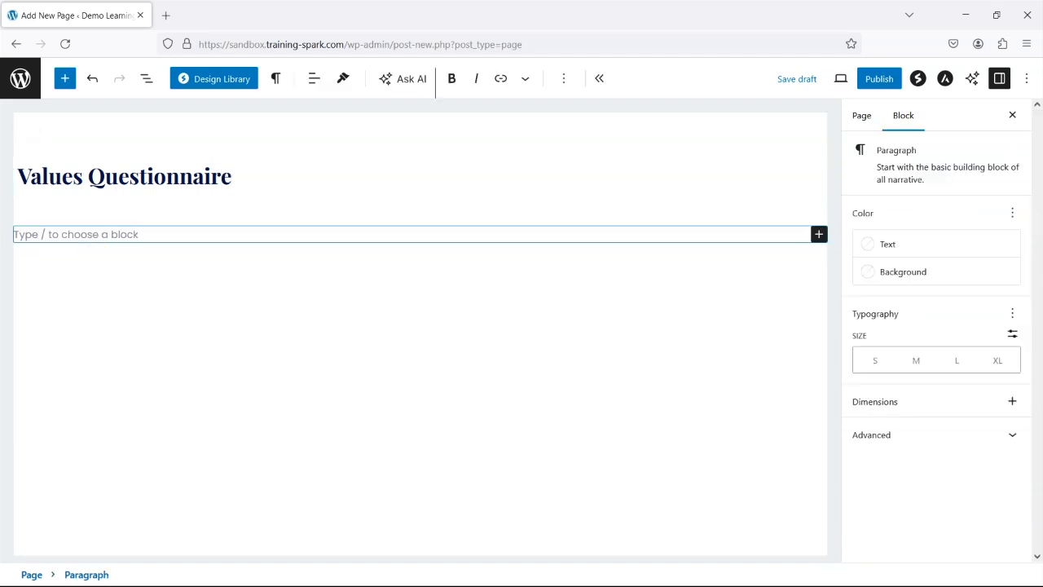
{"action": "key", "text": "ctrl+v"}
{"action": "scroll", "coordinate": [279, 236], "scroll_direction": "up", "scroll_amount": 5}
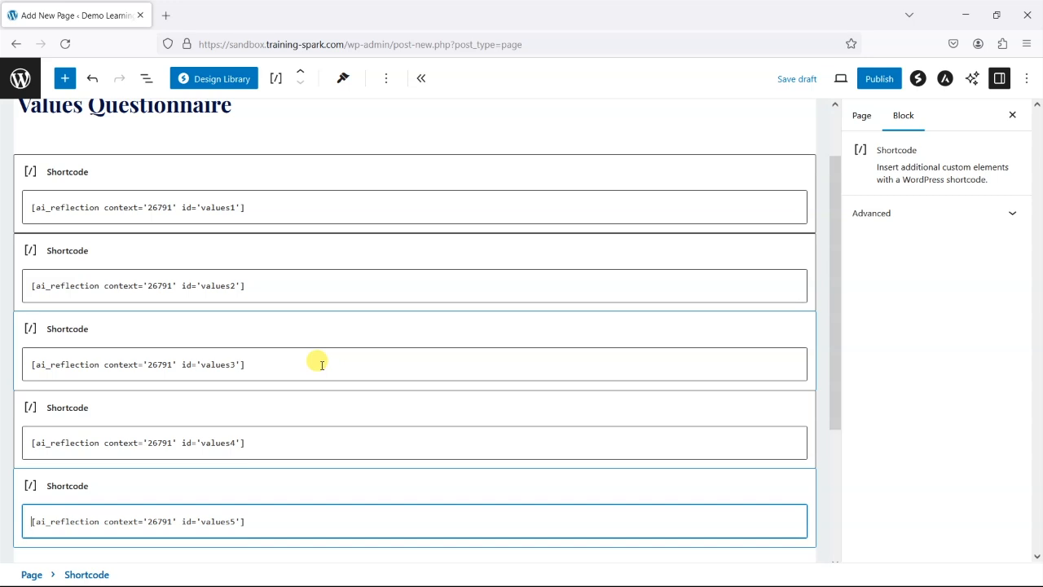
Step: Publish the Values Questionnaire page and look through its reflection fields on the live page
{"action": "left_click", "coordinate": [877, 79]}
{"action": "left_click", "coordinate": [878, 80]}
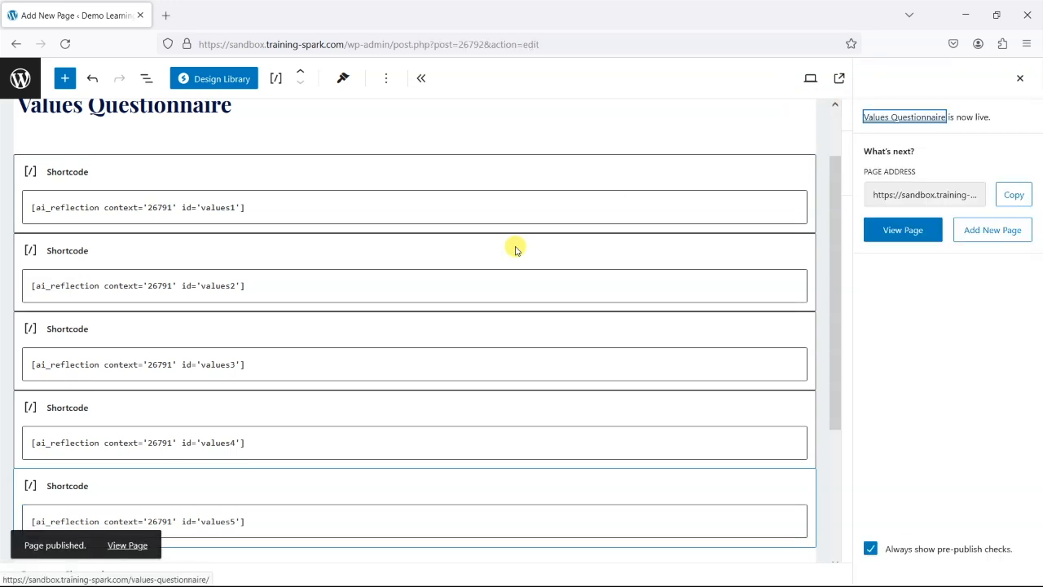
{"action": "left_click", "coordinate": [128, 545]}
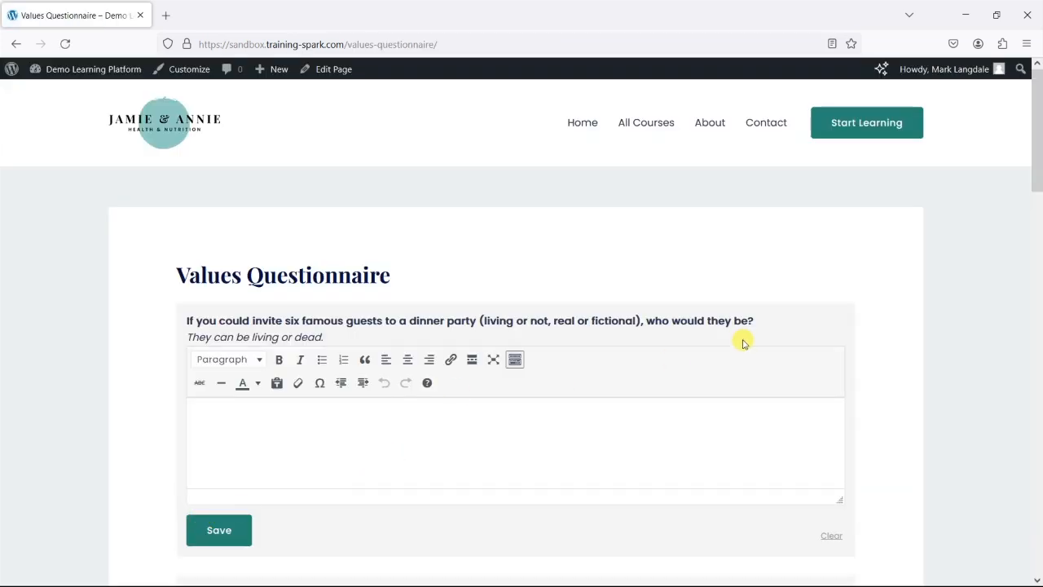
{"action": "scroll", "coordinate": [834, 361], "scroll_direction": "down", "scroll_amount": 5}
{"action": "scroll", "coordinate": [899, 358], "scroll_direction": "down", "scroll_amount": 10}
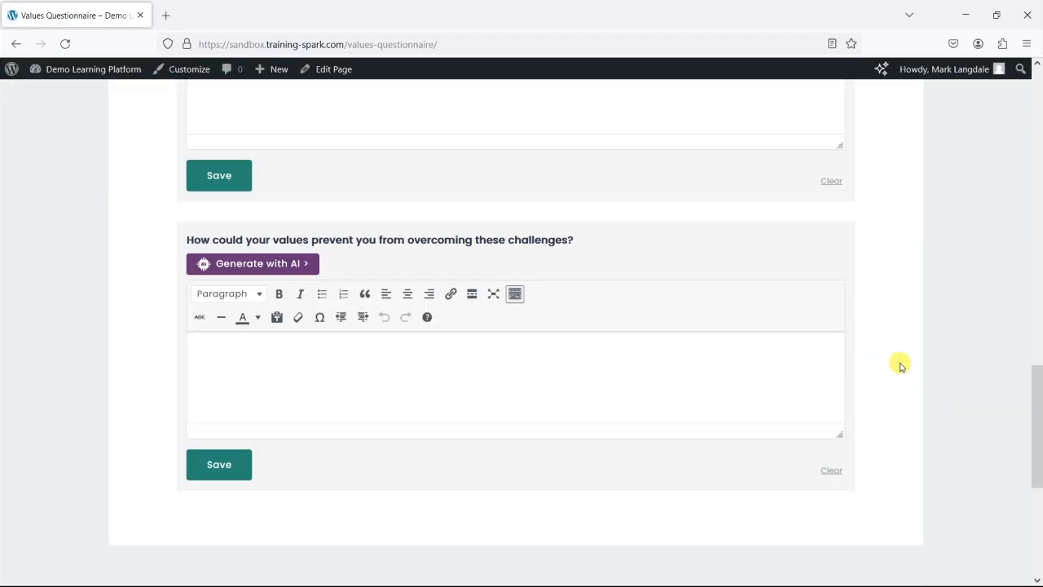
{"action": "scroll", "coordinate": [896, 366], "scroll_direction": "up", "scroll_amount": 8}
{"action": "scroll", "coordinate": [892, 378], "scroll_direction": "up", "scroll_amount": 8}
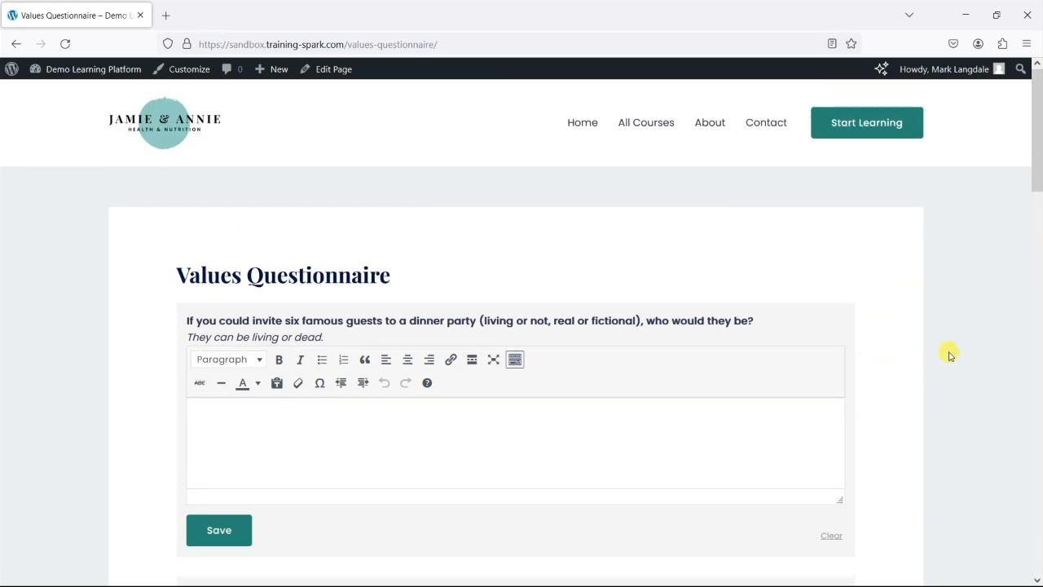
Step: Answer the dinner party question with Barack Obama, Richard Branson, Mary Anning, Bear Grylls, Wim Hof and Lady Gaga, and save the answer
{"action": "scroll", "coordinate": [945, 375], "scroll_direction": "down", "scroll_amount": 1}
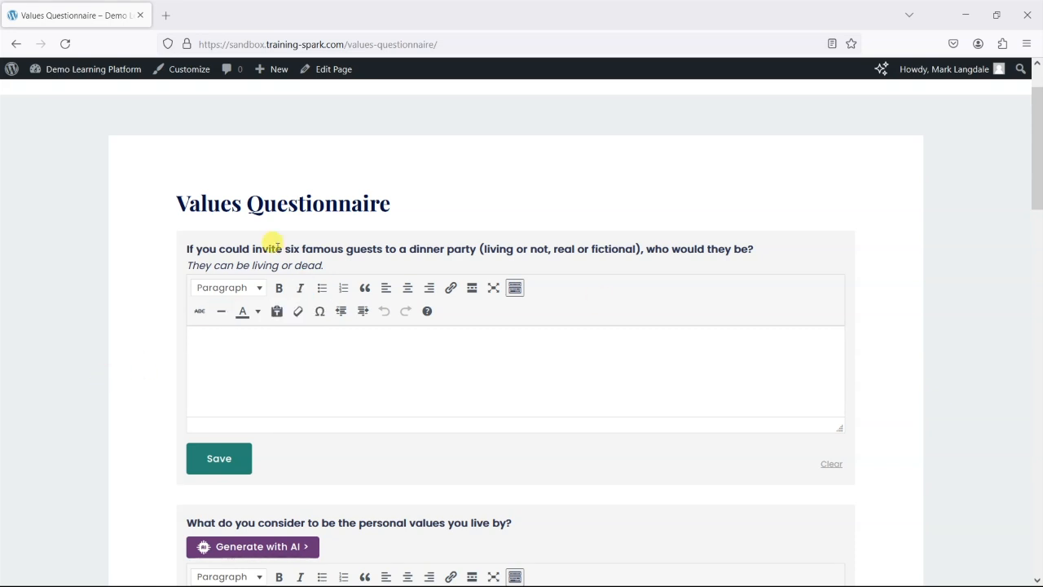
{"action": "left_click", "coordinate": [256, 354]}
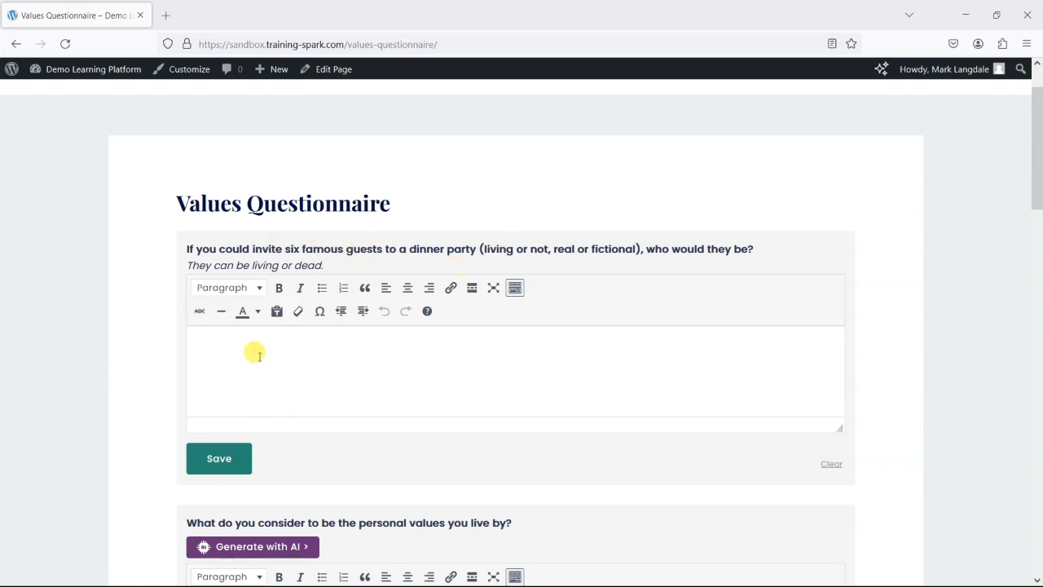
{"action": "key", "text": "ctrl+v"}
{"action": "scroll", "coordinate": [296, 377], "scroll_direction": "up", "scroll_amount": 3}
{"action": "scroll", "coordinate": [301, 383], "scroll_direction": "up", "scroll_amount": 1}
{"action": "scroll", "coordinate": [358, 461], "scroll_direction": "down", "scroll_amount": 2}
{"action": "scroll", "coordinate": [368, 459], "scroll_direction": "up", "scroll_amount": 2}
{"action": "scroll", "coordinate": [104, 422], "scroll_direction": "down", "scroll_amount": 2}
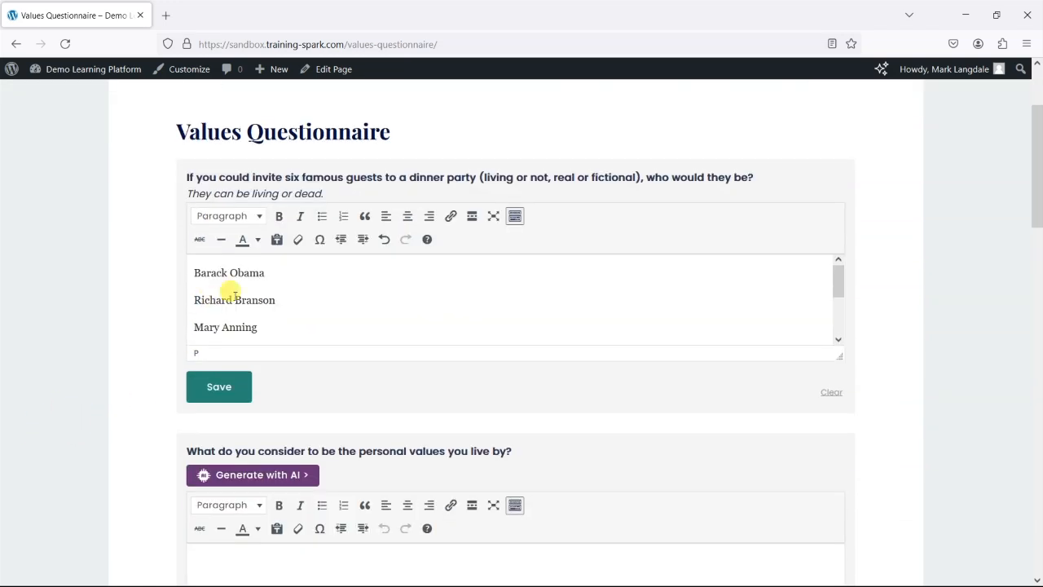
{"action": "scroll", "coordinate": [298, 285], "scroll_direction": "down", "scroll_amount": 2}
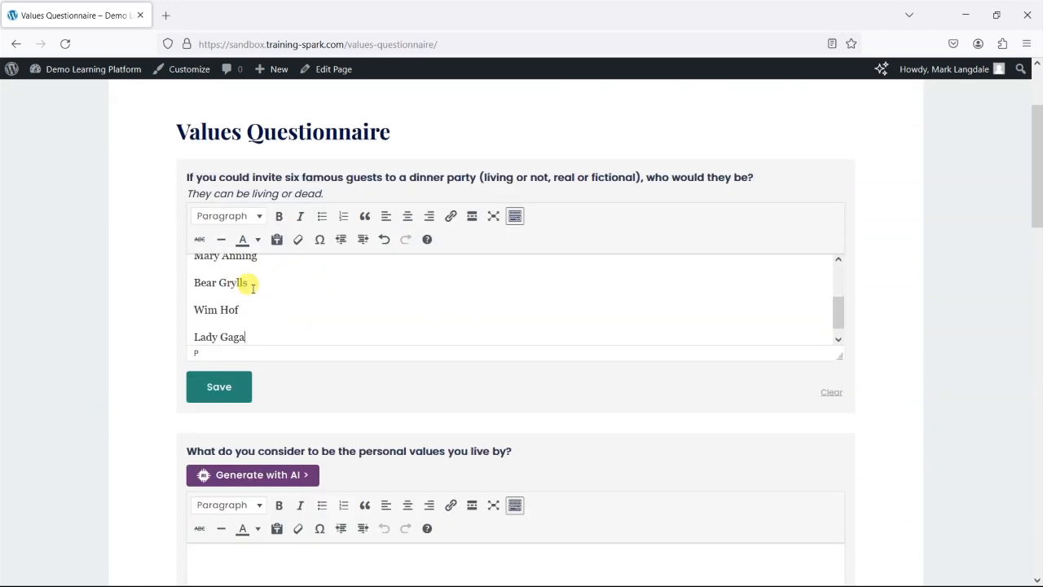
{"action": "left_click", "coordinate": [228, 391]}
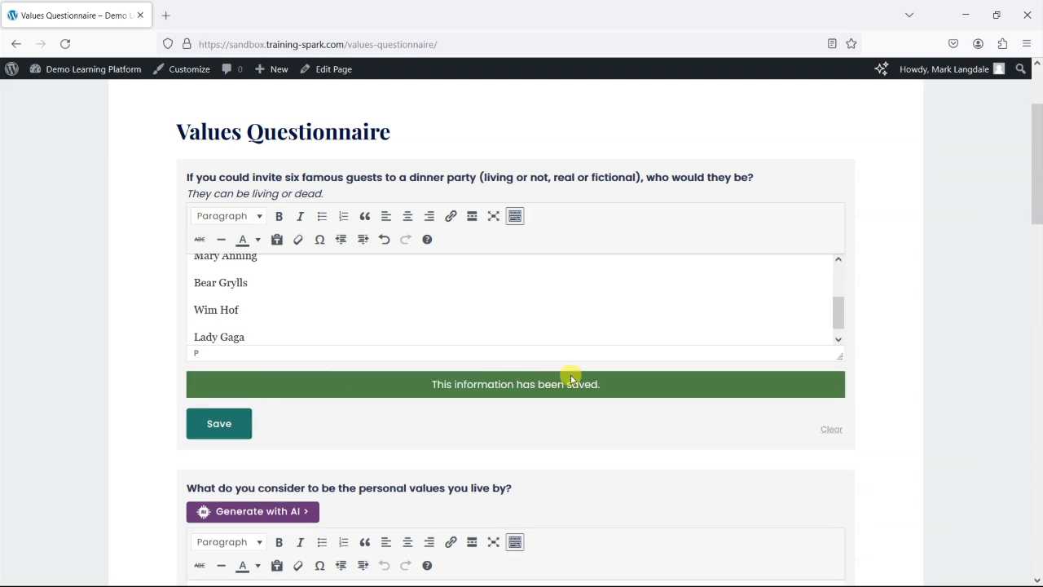
Step: Generate an AI suggestion for the question about the personal values you live by
{"action": "scroll", "coordinate": [628, 426], "scroll_direction": "down", "scroll_amount": 4}
{"action": "scroll", "coordinate": [633, 430], "scroll_direction": "up", "scroll_amount": 2}
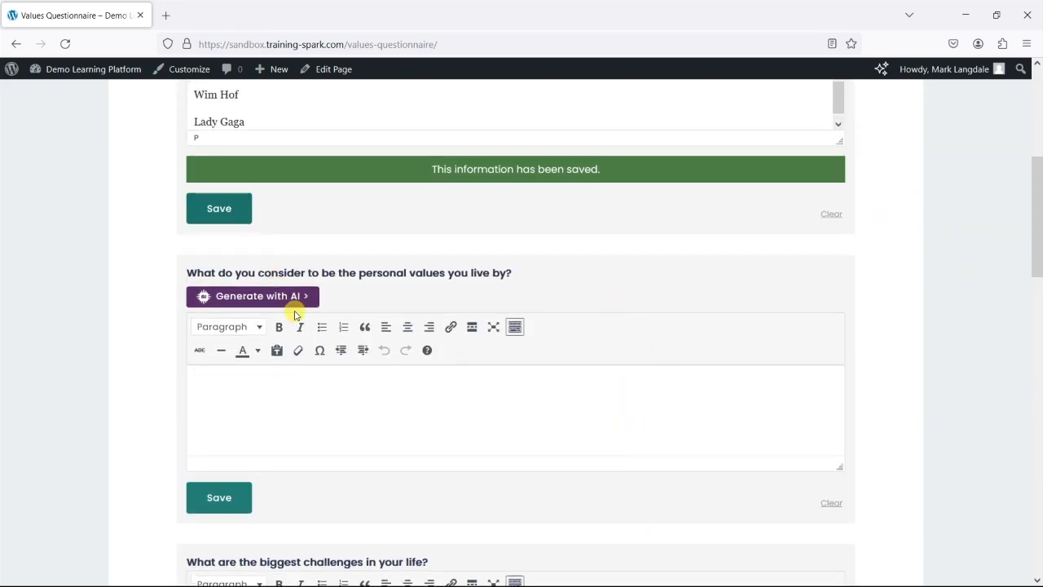
{"action": "left_click", "coordinate": [289, 397]}
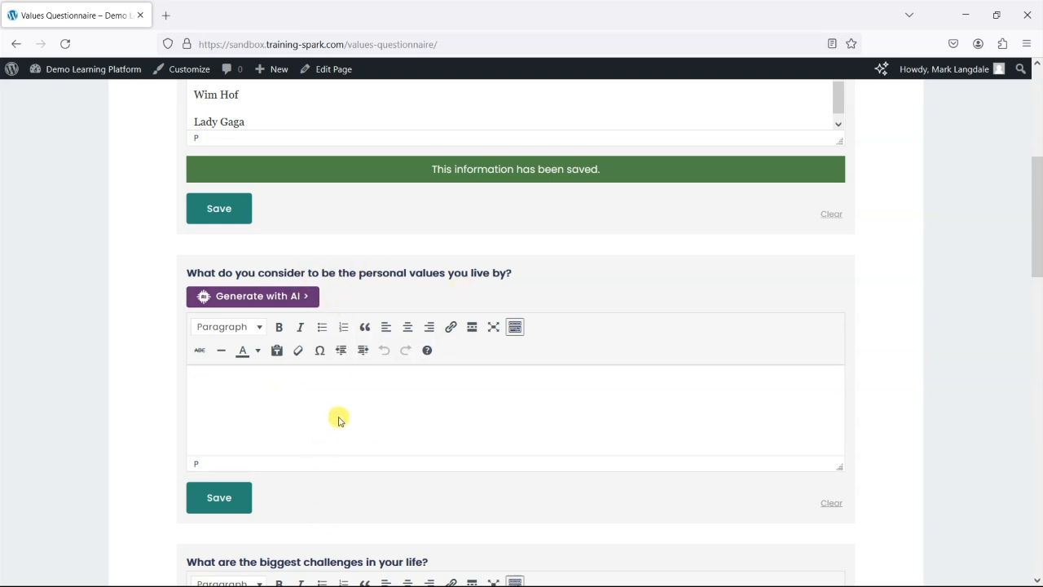
{"action": "left_click", "coordinate": [272, 298]}
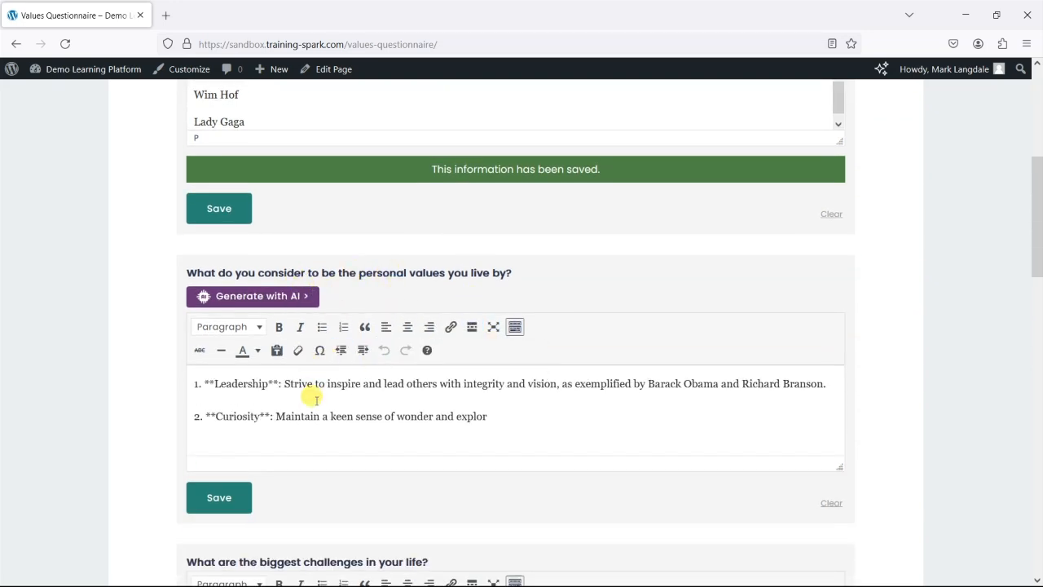
Step: Compare the generated personal values with the dinner guest list and save them as the answer
{"action": "scroll", "coordinate": [334, 186], "scroll_direction": "up", "scroll_amount": 1}
{"action": "scroll", "coordinate": [298, 171], "scroll_direction": "up", "scroll_amount": 1}
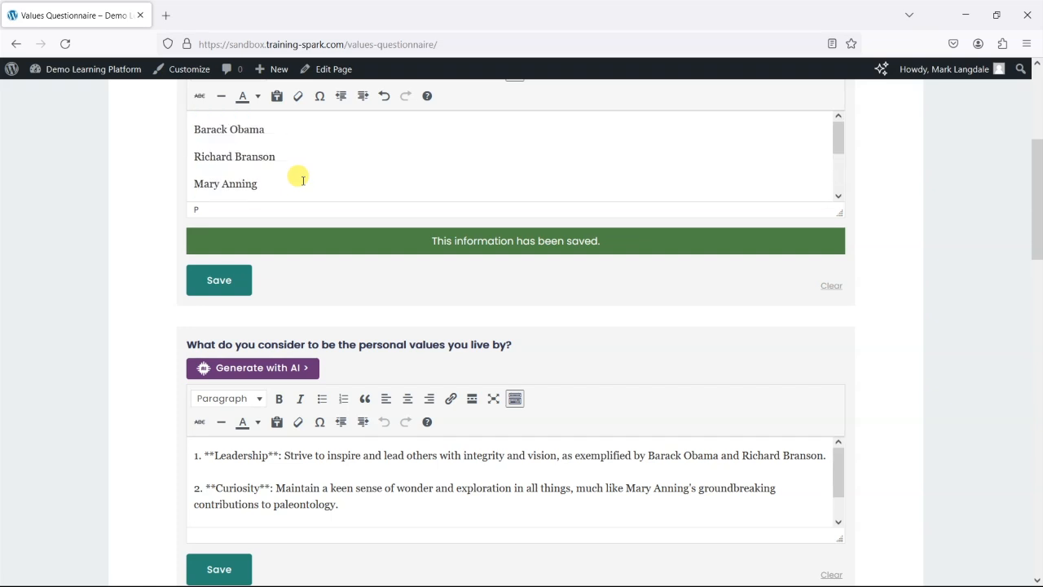
{"action": "scroll", "coordinate": [234, 152], "scroll_direction": "down", "scroll_amount": 1}
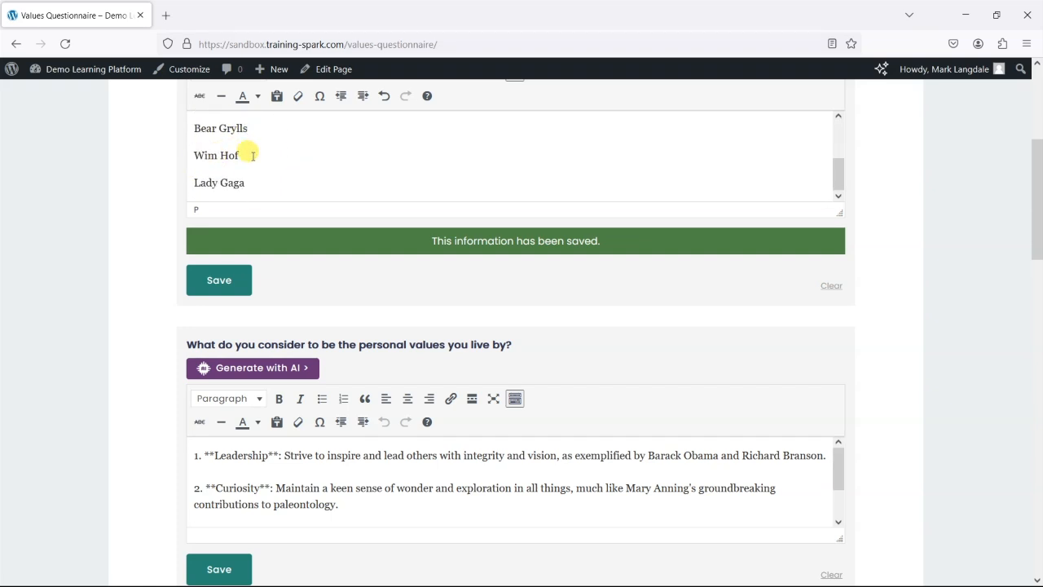
{"action": "scroll", "coordinate": [168, 296], "scroll_direction": "down", "scroll_amount": 2}
{"action": "scroll", "coordinate": [407, 342], "scroll_direction": "down", "scroll_amount": 3}
{"action": "scroll", "coordinate": [384, 319], "scroll_direction": "up", "scroll_amount": 3}
{"action": "scroll", "coordinate": [383, 331], "scroll_direction": "down", "scroll_amount": 2}
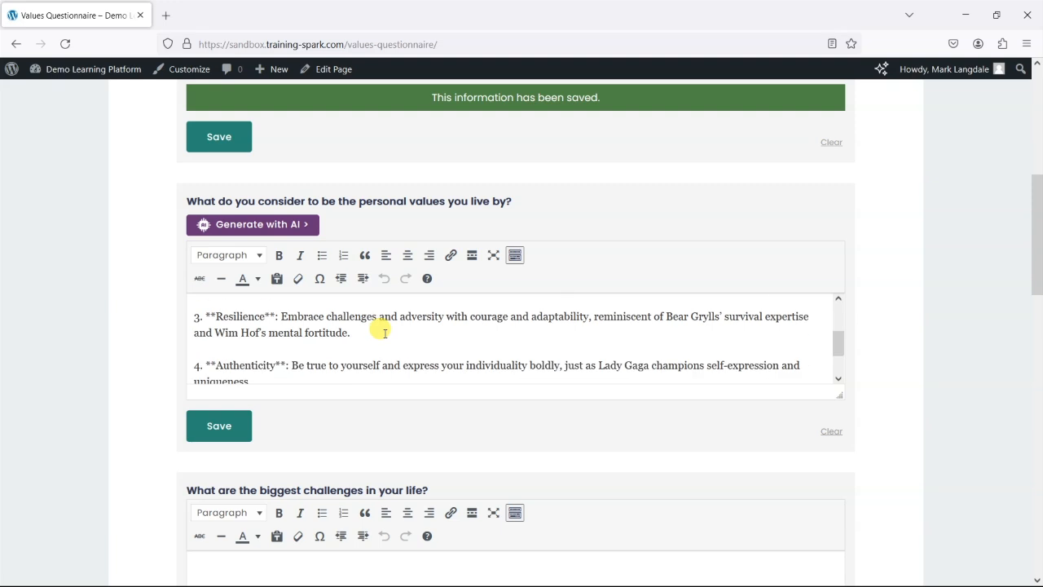
{"action": "scroll", "coordinate": [391, 333], "scroll_direction": "down", "scroll_amount": 1}
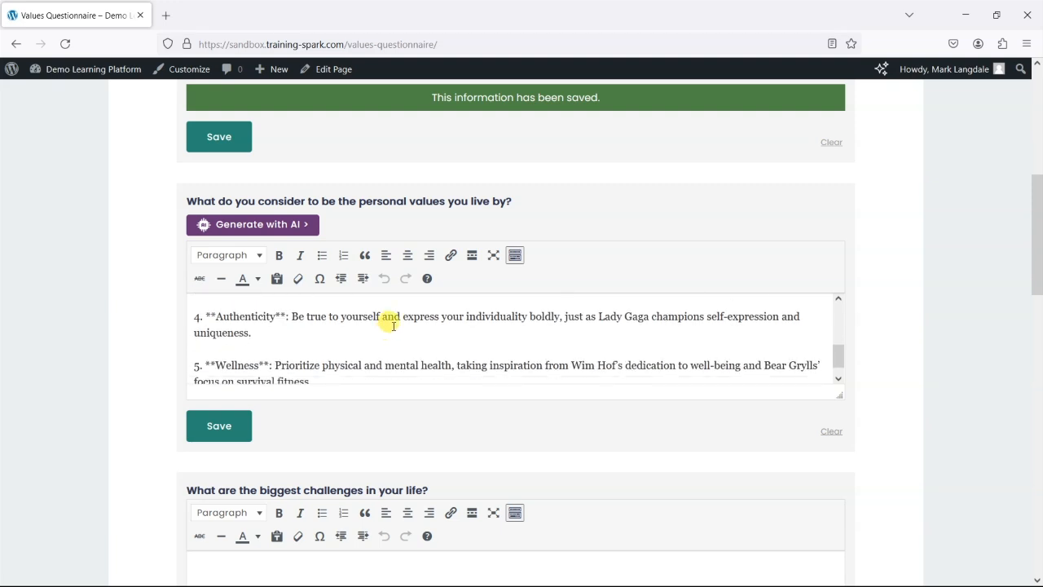
{"action": "scroll", "coordinate": [394, 326], "scroll_direction": "down", "scroll_amount": 1}
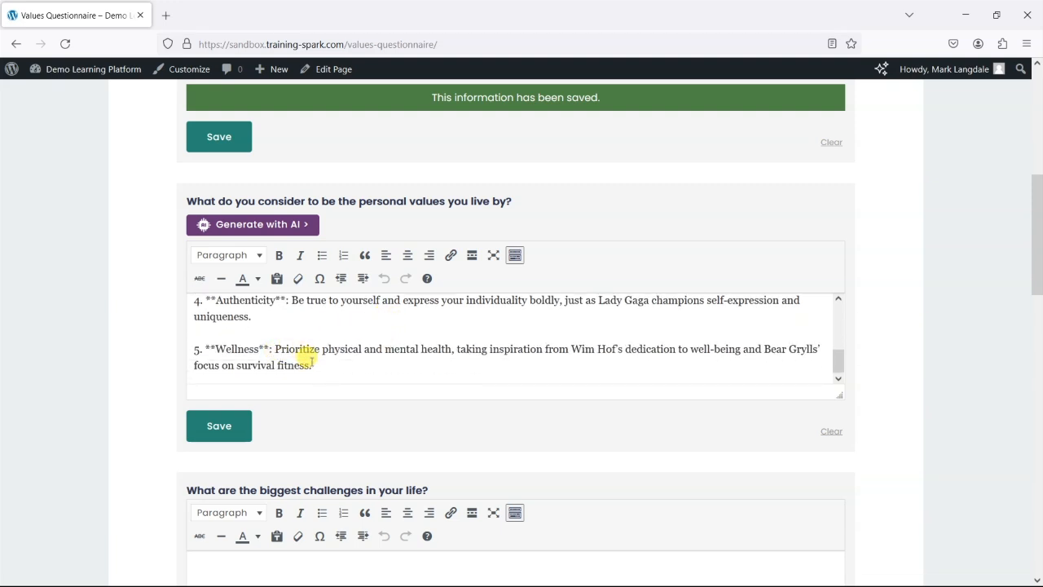
{"action": "left_click", "coordinate": [205, 428]}
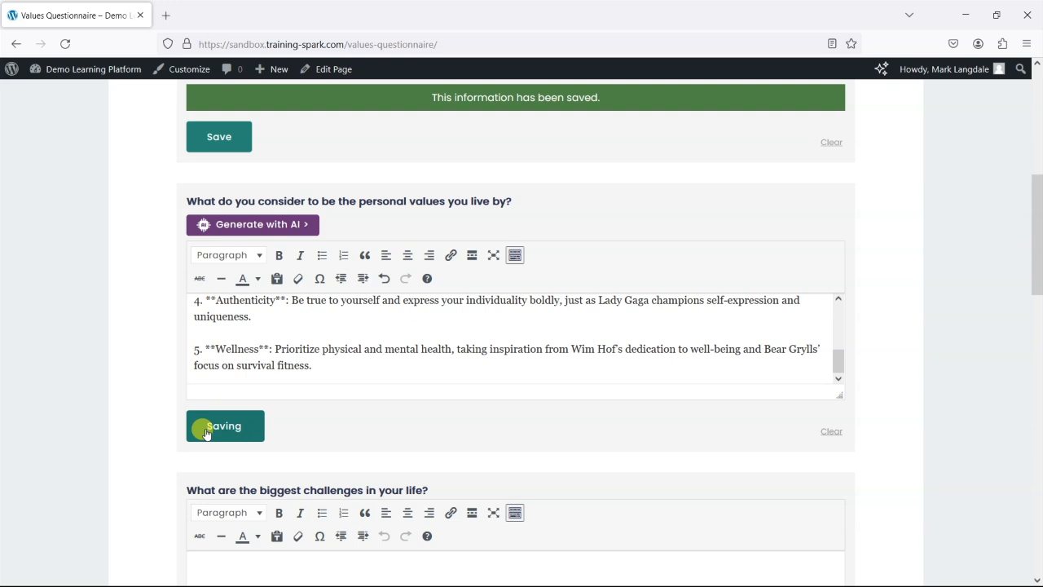
Step: Answer the biggest challenges question with "Prioritising my time", "Doing more of what I want to do" and "Looking after my physical health", and save it
{"action": "scroll", "coordinate": [419, 433], "scroll_direction": "down", "scroll_amount": 3}
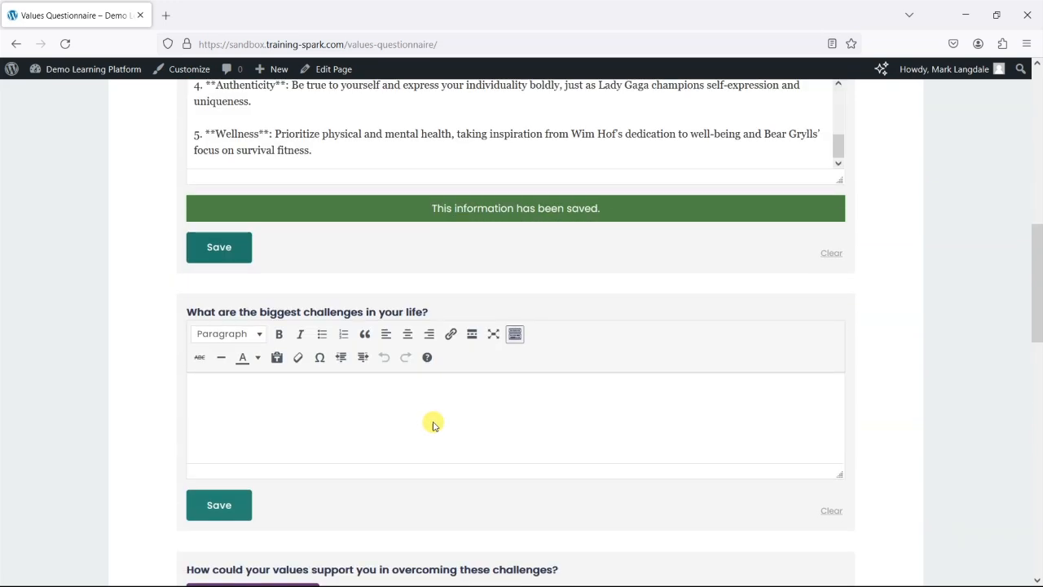
{"action": "left_click", "coordinate": [321, 403]}
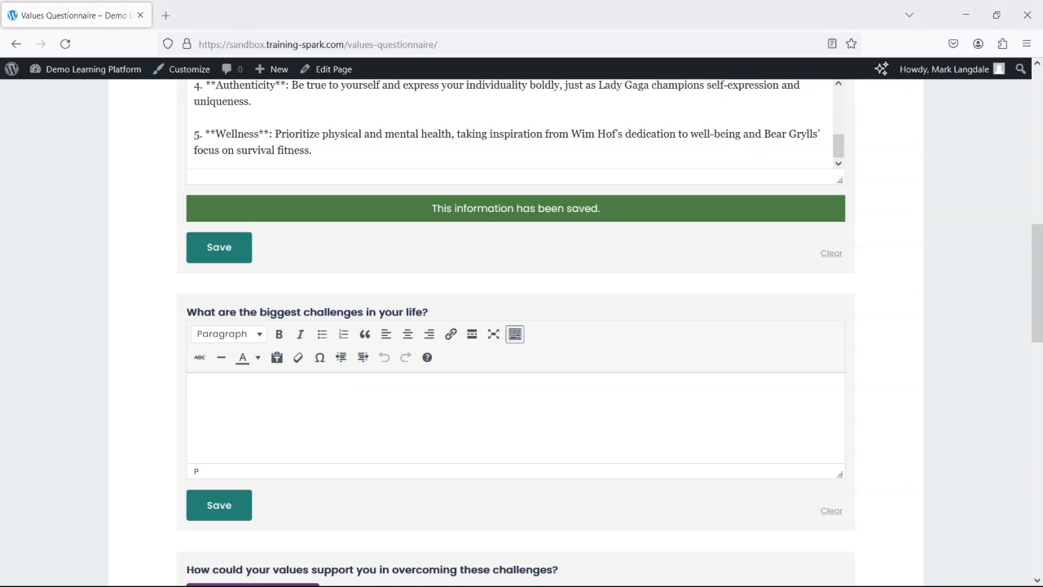
{"action": "type", "text": "Prioritising my time Doing more of what I want to do Looking after my physical health"}
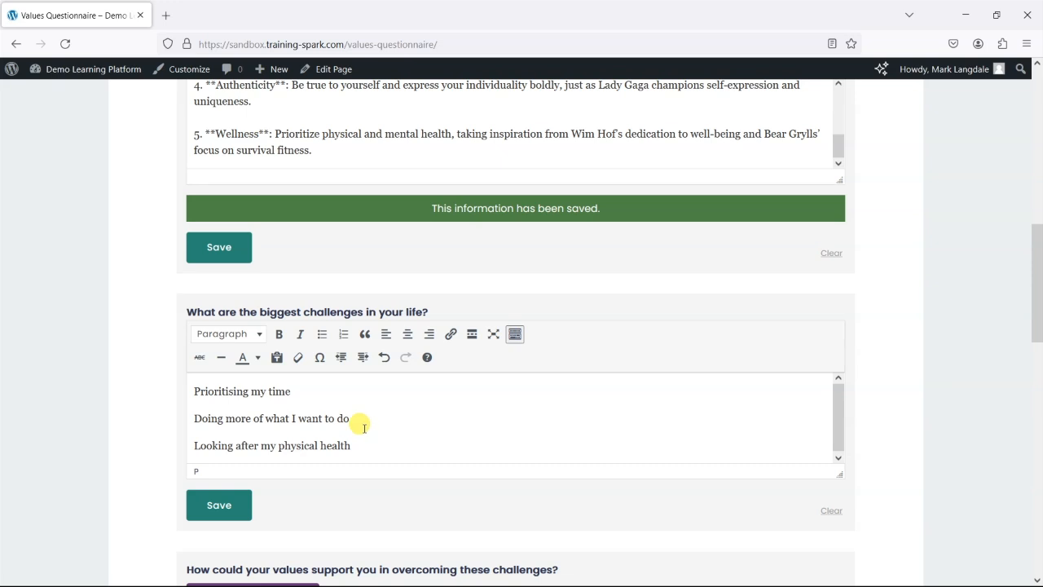
{"action": "left_click", "coordinate": [218, 511]}
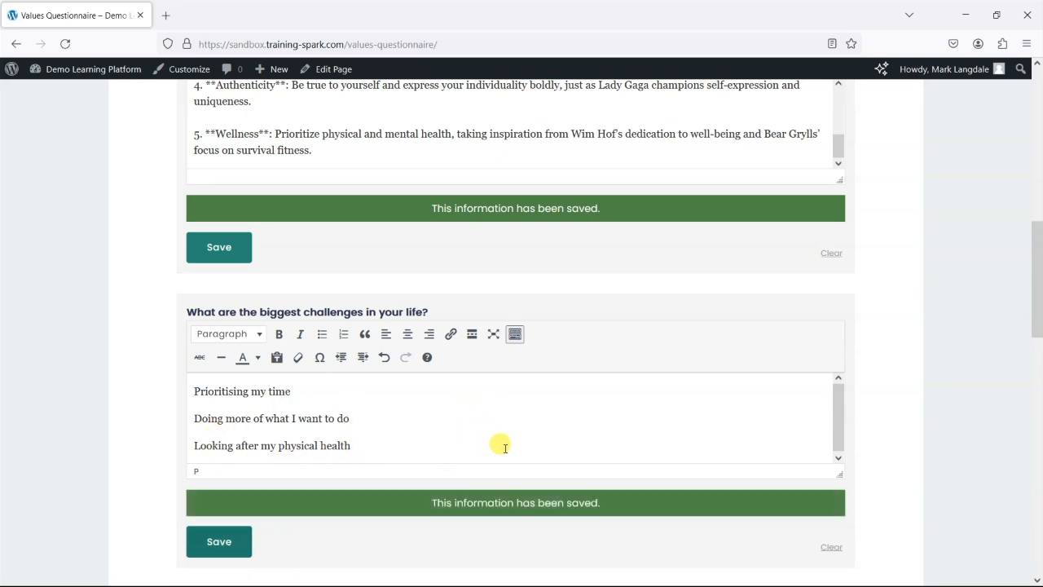
Step: Generate an AI suggestion for how your values could support you in overcoming these challenges
{"action": "scroll", "coordinate": [493, 436], "scroll_direction": "down", "scroll_amount": 5}
{"action": "left_click", "coordinate": [360, 317]}
{"action": "scroll", "coordinate": [355, 318], "scroll_direction": "up", "scroll_amount": 10}
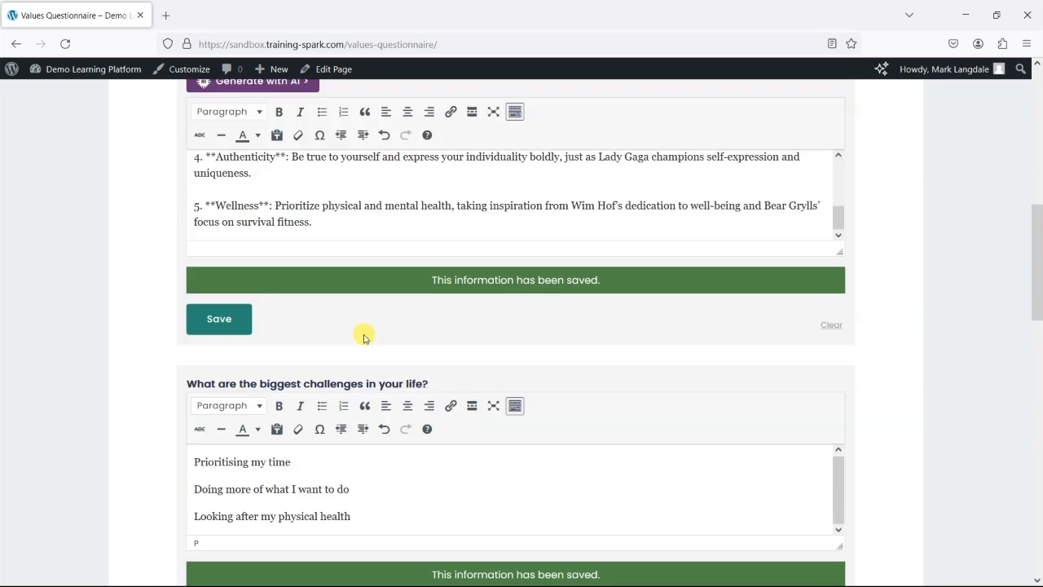
{"action": "scroll", "coordinate": [399, 324], "scroll_direction": "down", "scroll_amount": 3}
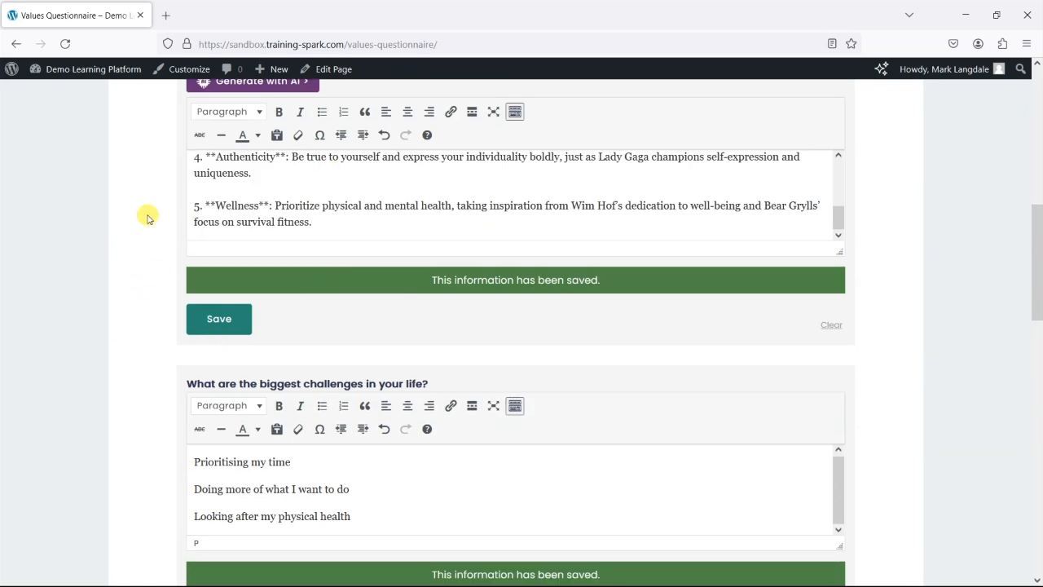
{"action": "scroll", "coordinate": [163, 204], "scroll_direction": "down", "scroll_amount": 2}
{"action": "scroll", "coordinate": [326, 326], "scroll_direction": "down", "scroll_amount": 4}
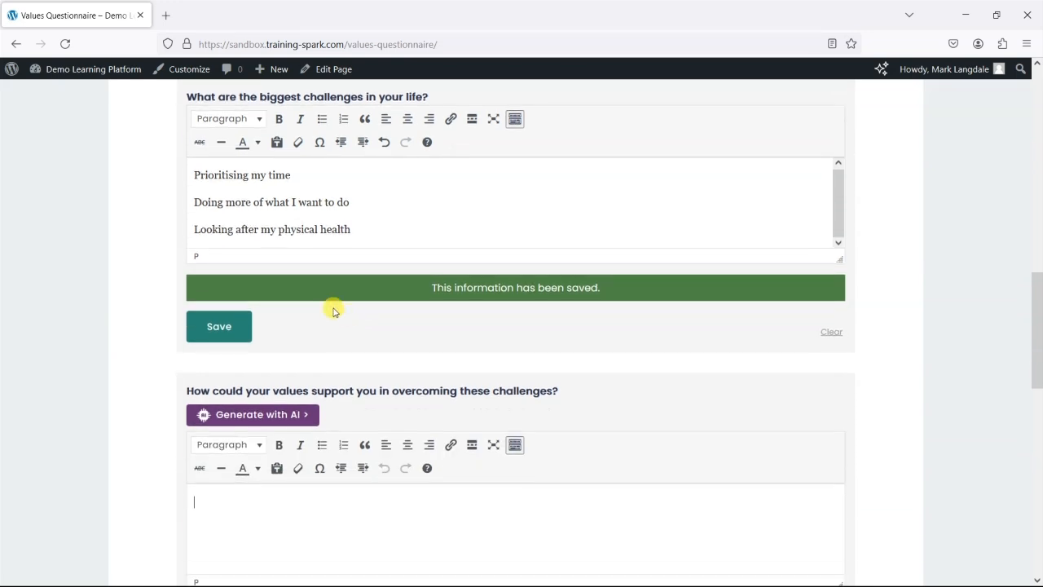
{"action": "left_click", "coordinate": [244, 271]}
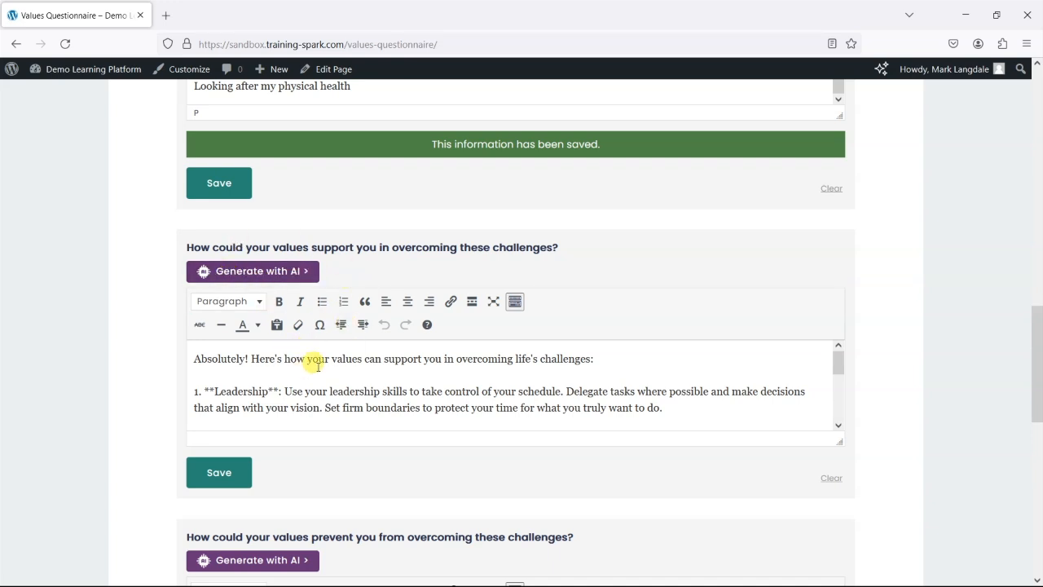
Step: Add "It will also help with X Y Z." to the end of the Authenticity point in the answer on how your values could support you
{"action": "scroll", "coordinate": [334, 371], "scroll_direction": "down", "scroll_amount": 2}
{"action": "scroll", "coordinate": [356, 392], "scroll_direction": "up", "scroll_amount": 2}
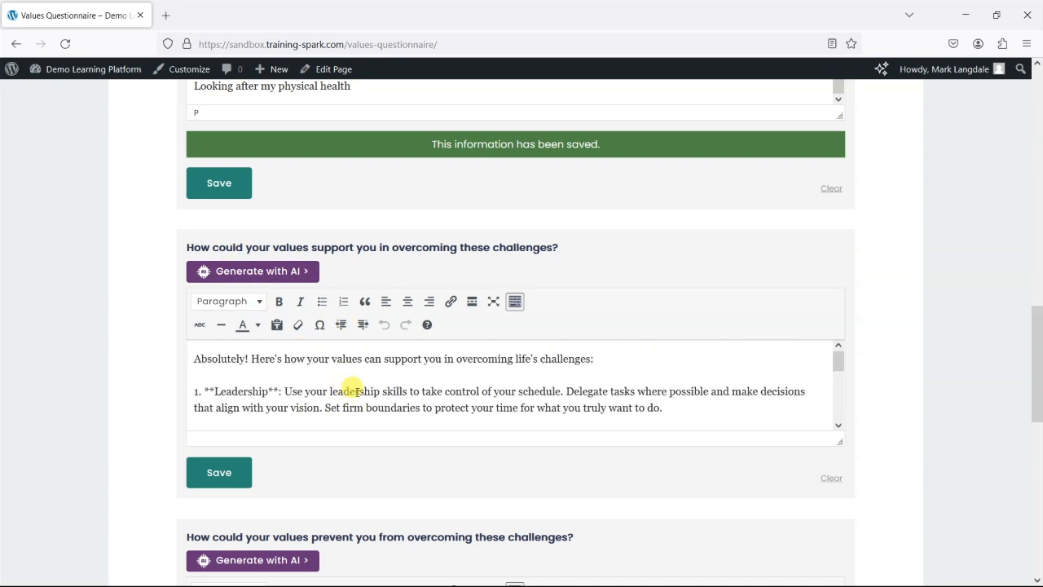
{"action": "scroll", "coordinate": [355, 386], "scroll_direction": "down", "scroll_amount": 2}
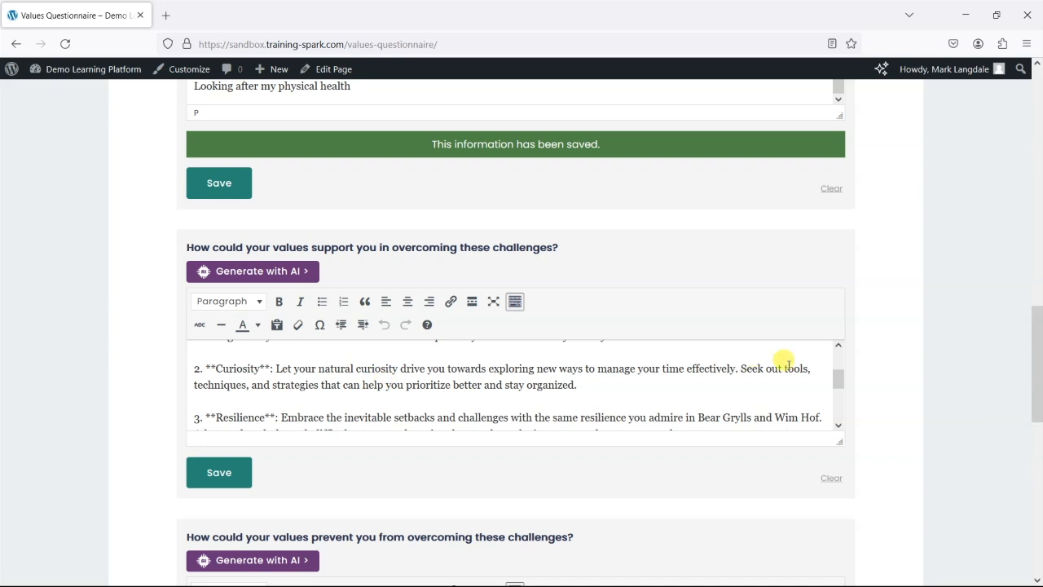
{"action": "scroll", "coordinate": [839, 377], "scroll_direction": "up", "scroll_amount": 2}
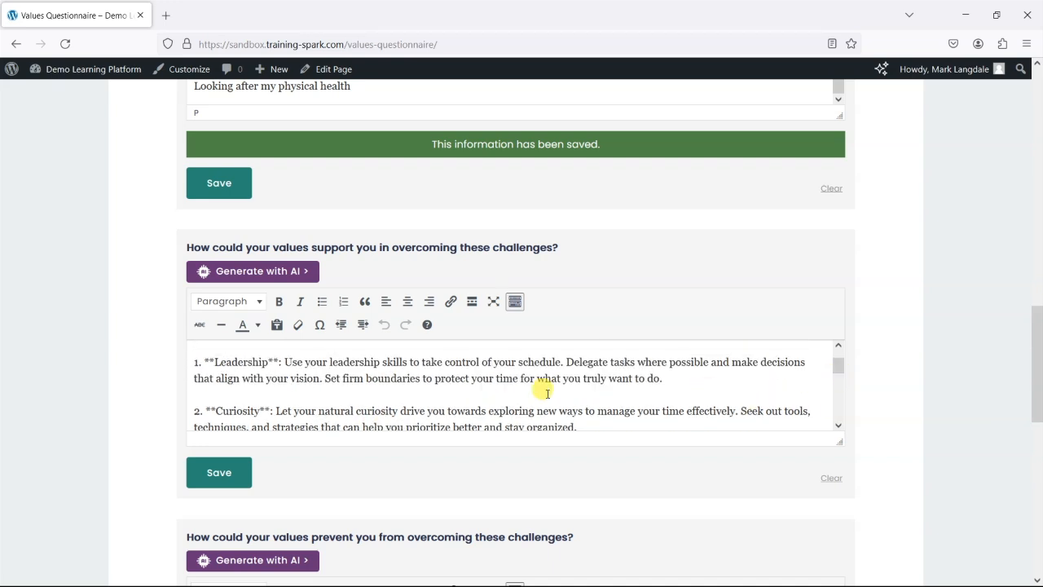
{"action": "scroll", "coordinate": [593, 382], "scroll_direction": "down", "scroll_amount": 2}
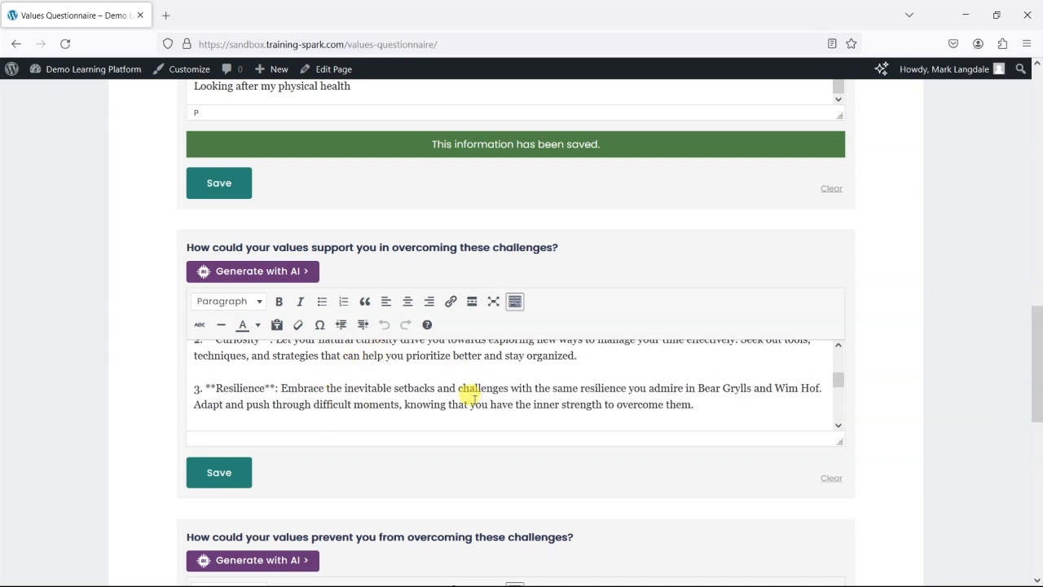
{"action": "scroll", "coordinate": [396, 391], "scroll_direction": "down", "scroll_amount": 2}
{"action": "left_click", "coordinate": [576, 383]}
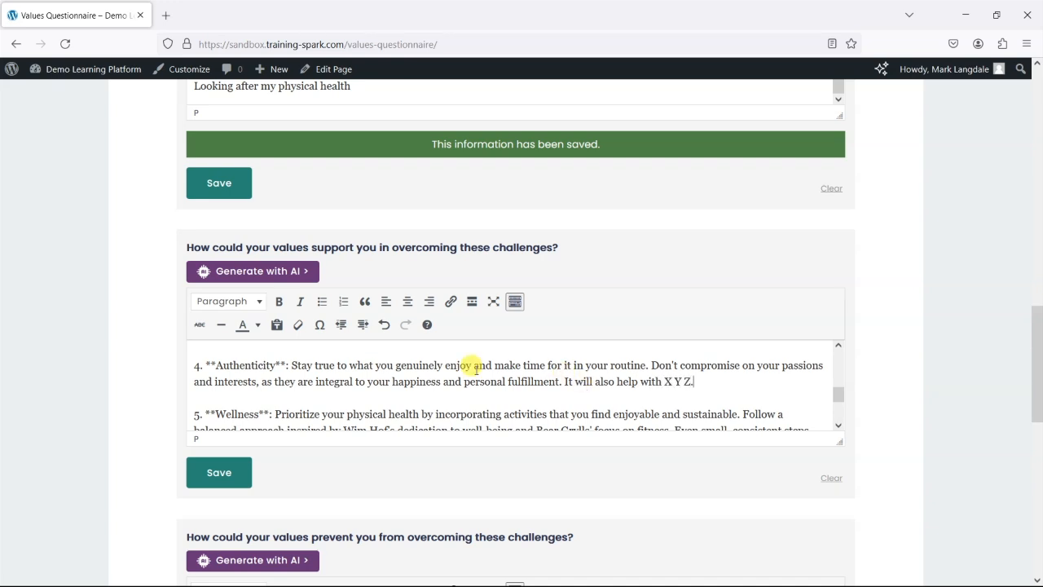
Step: Review the remaining points of the edited answer on how your values could support you and save it
{"action": "scroll", "coordinate": [393, 374], "scroll_direction": "up", "scroll_amount": 2}
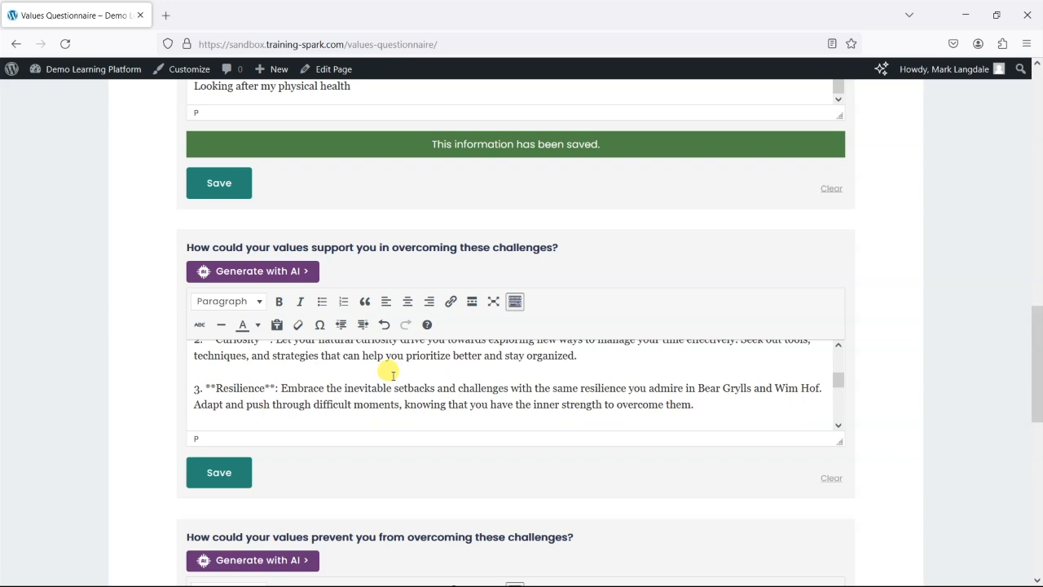
{"action": "scroll", "coordinate": [393, 374], "scroll_direction": "down", "scroll_amount": 2}
{"action": "scroll", "coordinate": [366, 391], "scroll_direction": "down", "scroll_amount": 2}
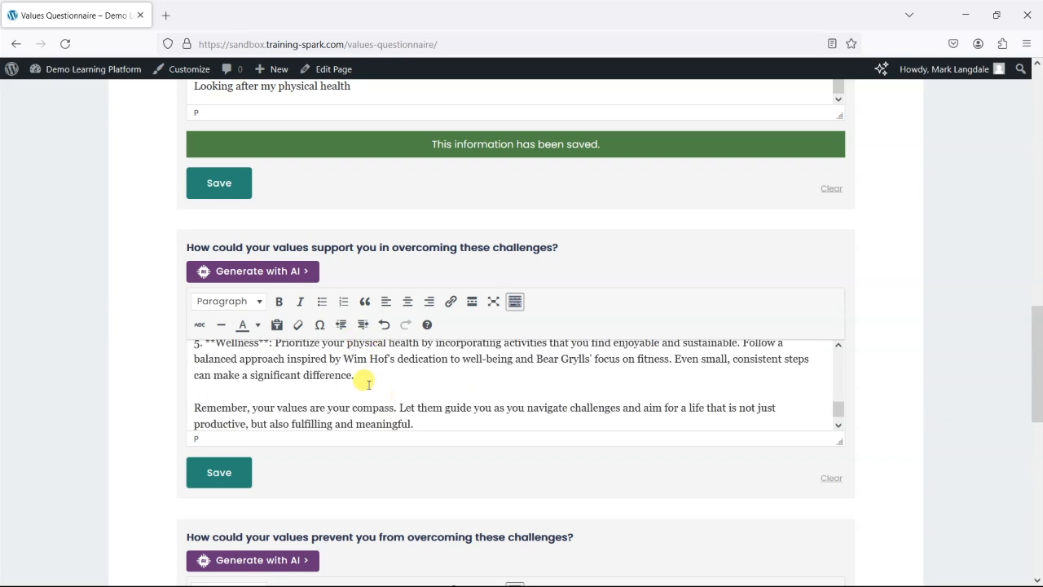
{"action": "scroll", "coordinate": [368, 383], "scroll_direction": "down", "scroll_amount": 1}
{"action": "scroll", "coordinate": [269, 387], "scroll_direction": "up", "scroll_amount": 3}
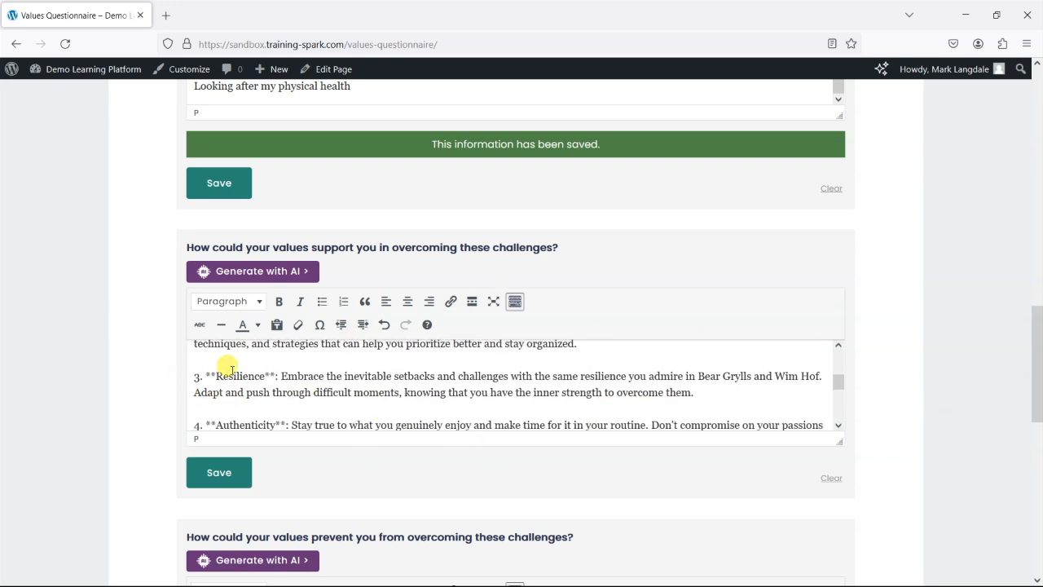
{"action": "left_click", "coordinate": [219, 480]}
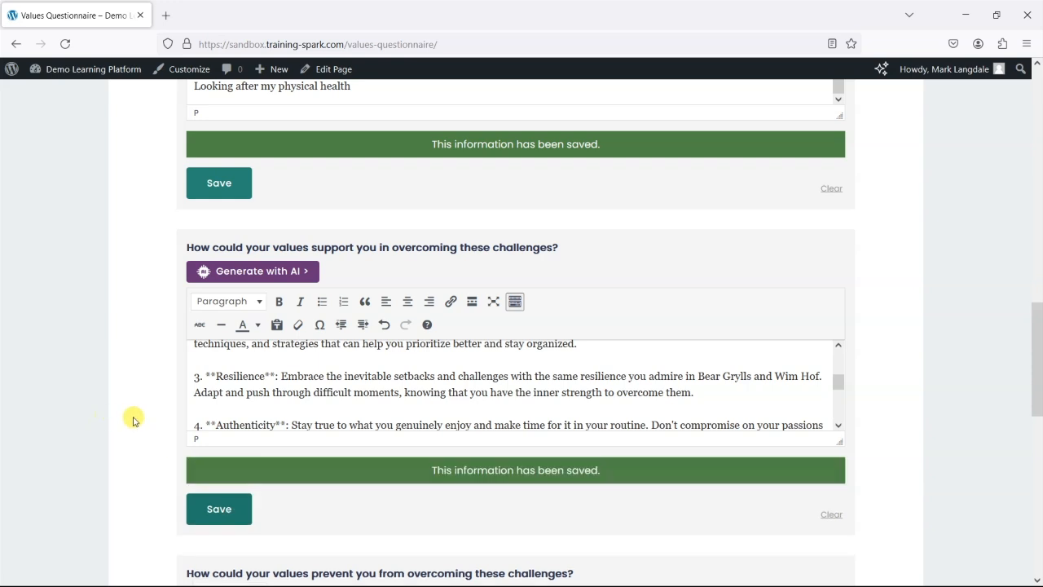
Step: Generate an AI suggestion for how your values could prevent you from overcoming these challenges, read it through and save it
{"action": "scroll", "coordinate": [134, 420], "scroll_direction": "down", "scroll_amount": 3}
{"action": "left_click", "coordinate": [310, 318]}
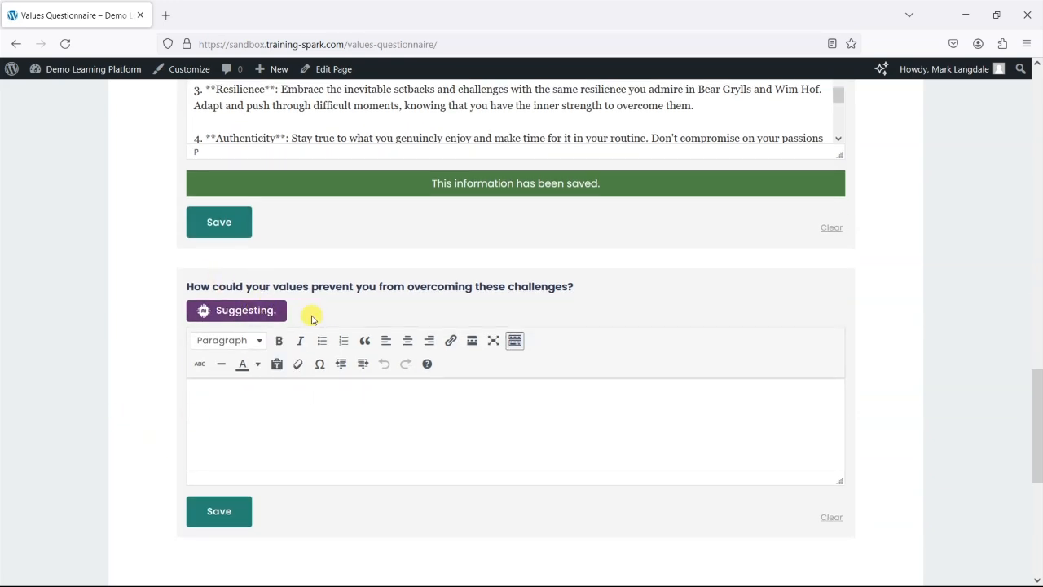
{"action": "scroll", "coordinate": [364, 274], "scroll_direction": "up", "scroll_amount": 2}
{"action": "scroll", "coordinate": [342, 394], "scroll_direction": "down", "scroll_amount": 3}
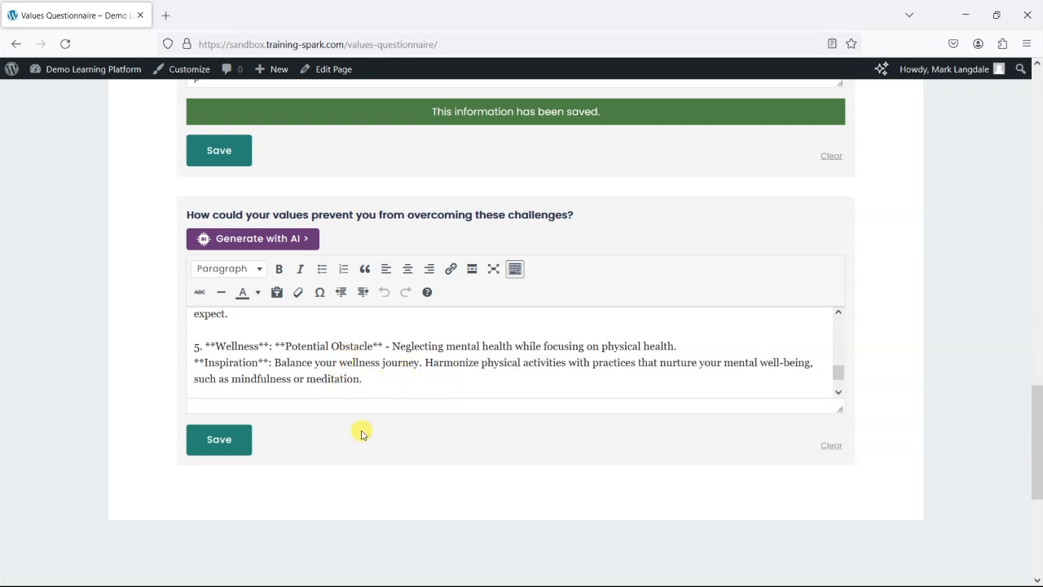
{"action": "left_click", "coordinate": [220, 442]}
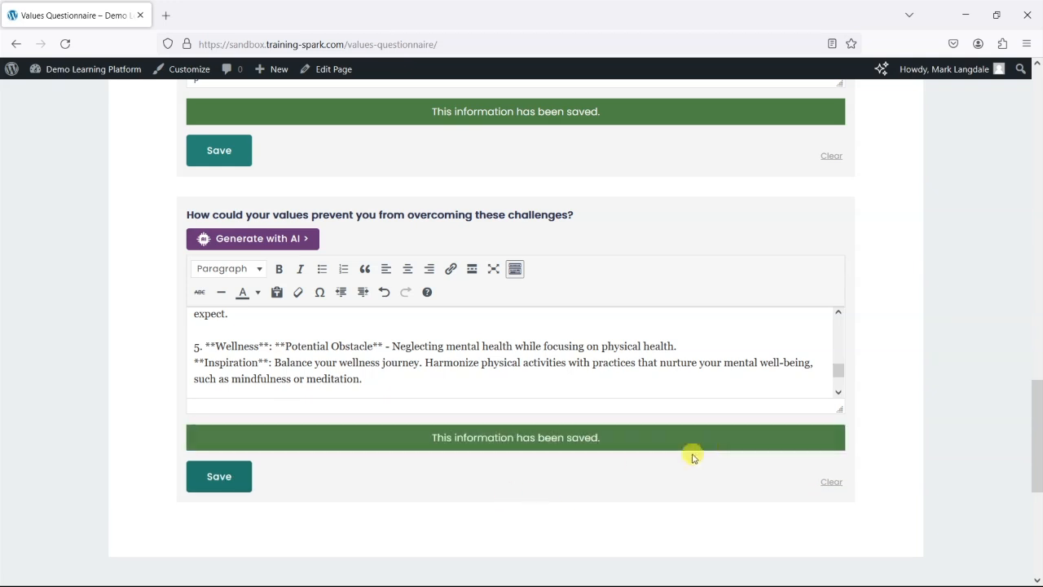
Step: Review the saved answers to all five questions on the Values Questionnaire page, ending at the dinner party question
{"action": "scroll", "coordinate": [929, 391], "scroll_direction": "up", "scroll_amount": 6}
{"action": "scroll", "coordinate": [932, 399], "scroll_direction": "up", "scroll_amount": 5}
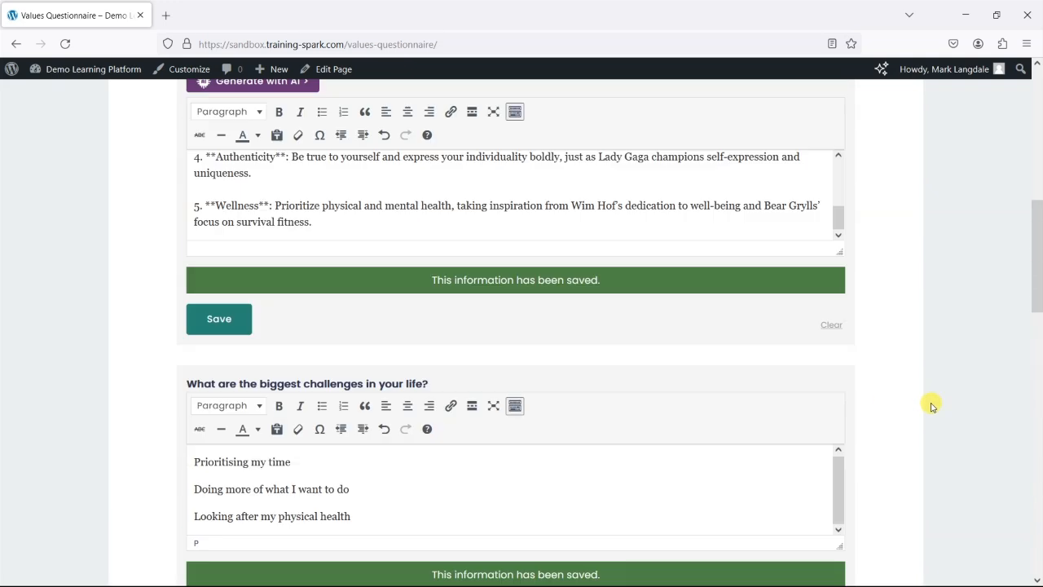
{"action": "scroll", "coordinate": [910, 401], "scroll_direction": "up", "scroll_amount": 2}
{"action": "scroll", "coordinate": [903, 389], "scroll_direction": "down", "scroll_amount": 8}
{"action": "scroll", "coordinate": [890, 376], "scroll_direction": "down", "scroll_amount": 3}
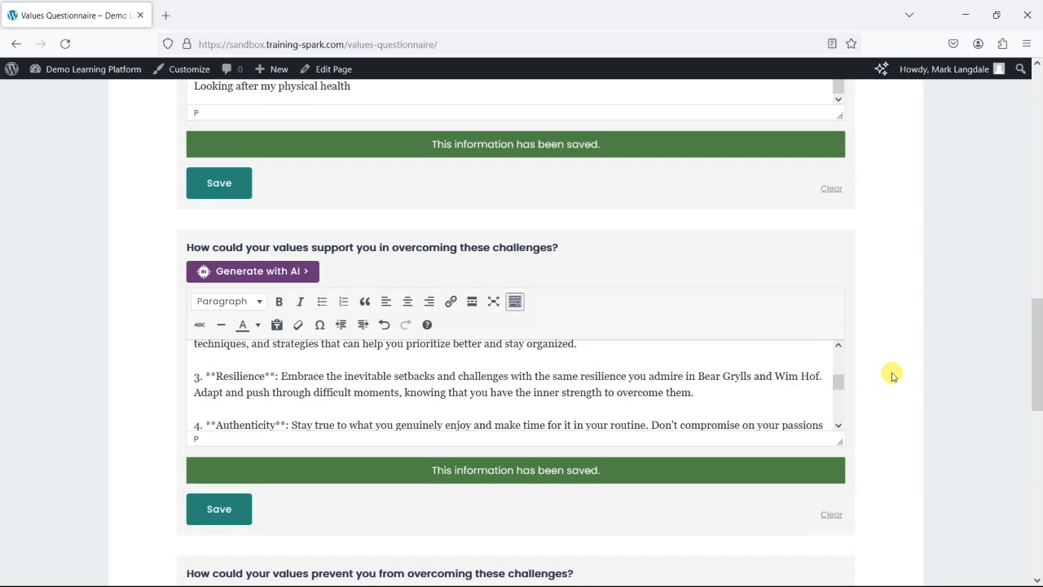
{"action": "scroll", "coordinate": [890, 376], "scroll_direction": "down", "scroll_amount": 3}
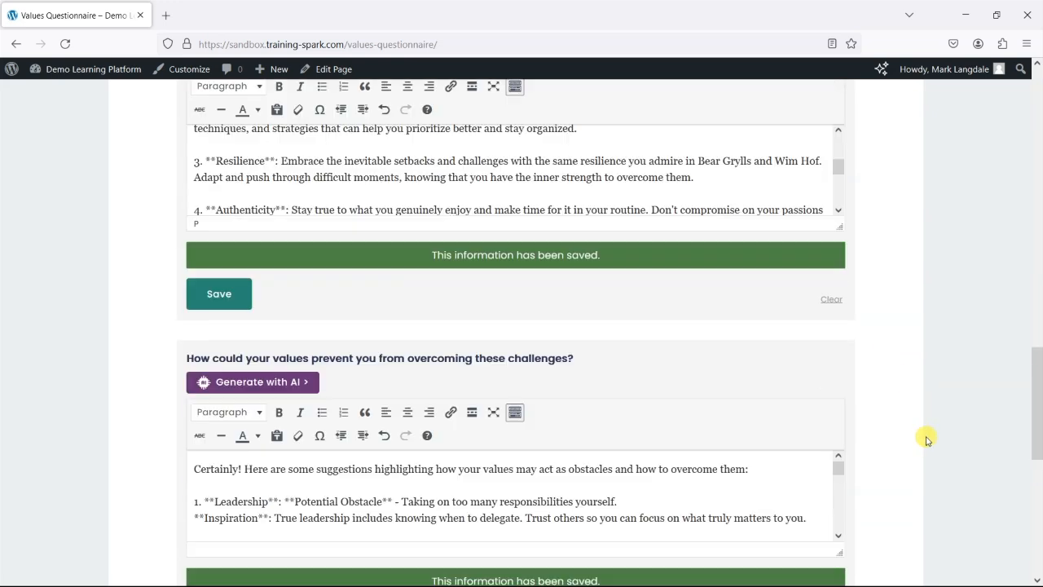
{"action": "scroll", "coordinate": [923, 435], "scroll_direction": "down", "scroll_amount": 4}
{"action": "scroll", "coordinate": [901, 437], "scroll_direction": "up", "scroll_amount": 15}
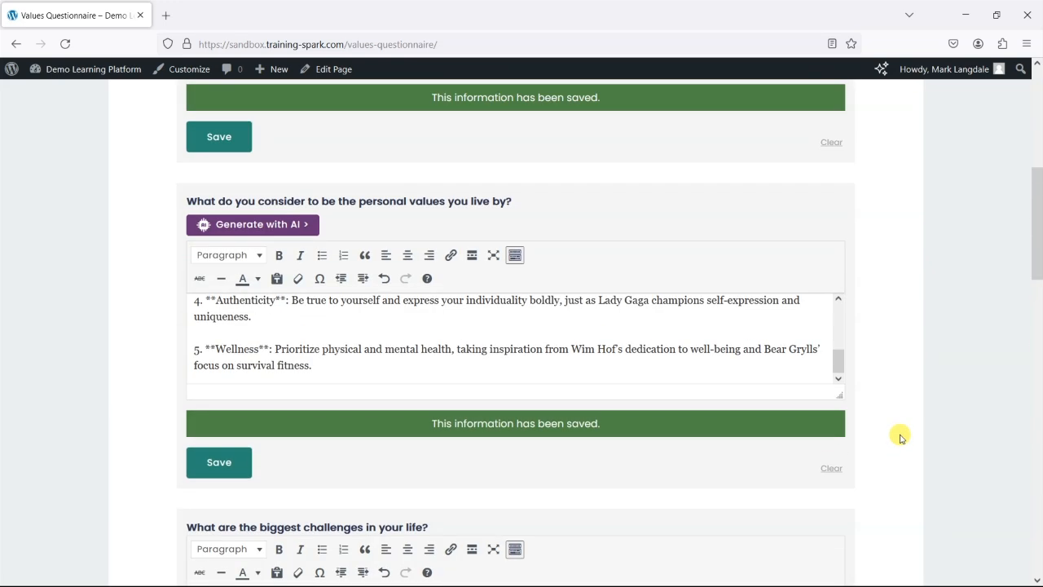
{"action": "scroll", "coordinate": [901, 438], "scroll_direction": "up", "scroll_amount": 3}
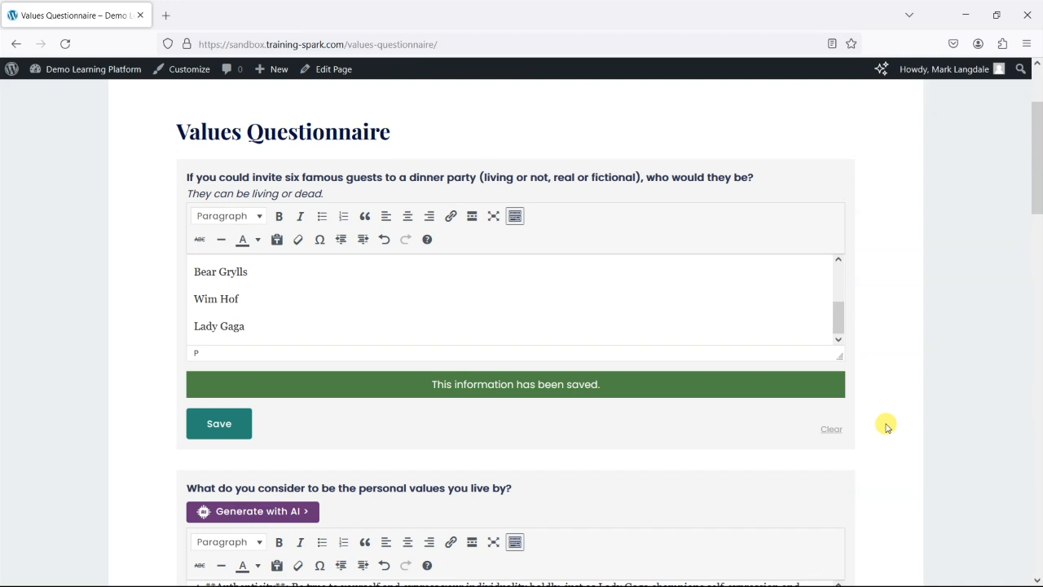
{"action": "scroll", "coordinate": [886, 426], "scroll_direction": "up", "scroll_amount": 2}
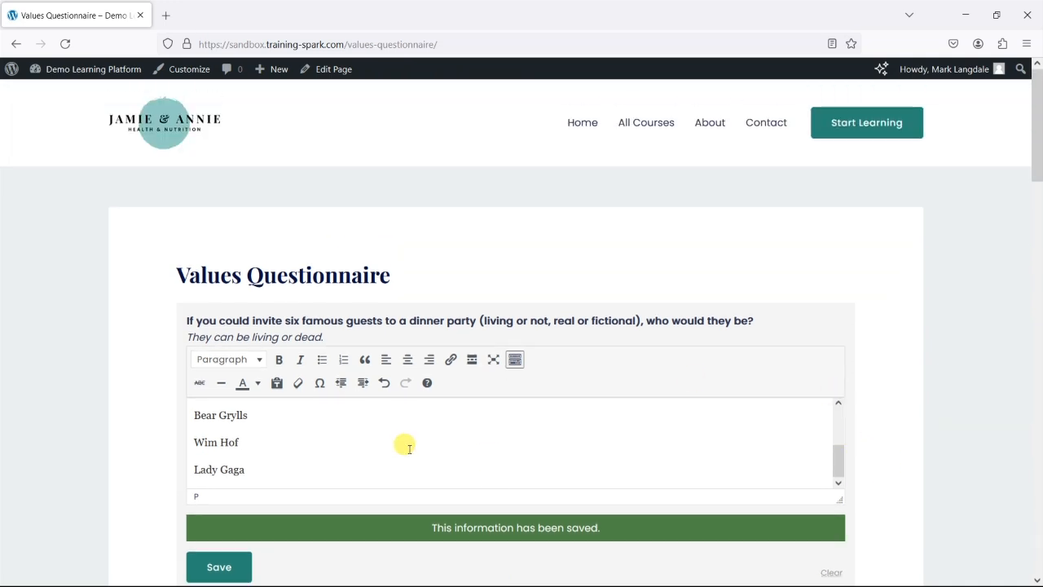